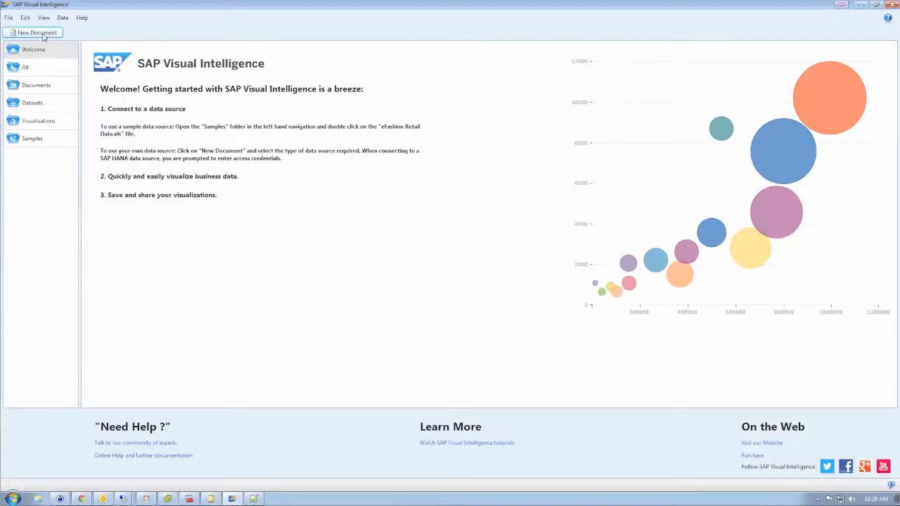
# Step: Start a new document from a Freehand SQL source and choose the MS SQL Server 2005 JDBC driver
pyautogui.click(43, 36)
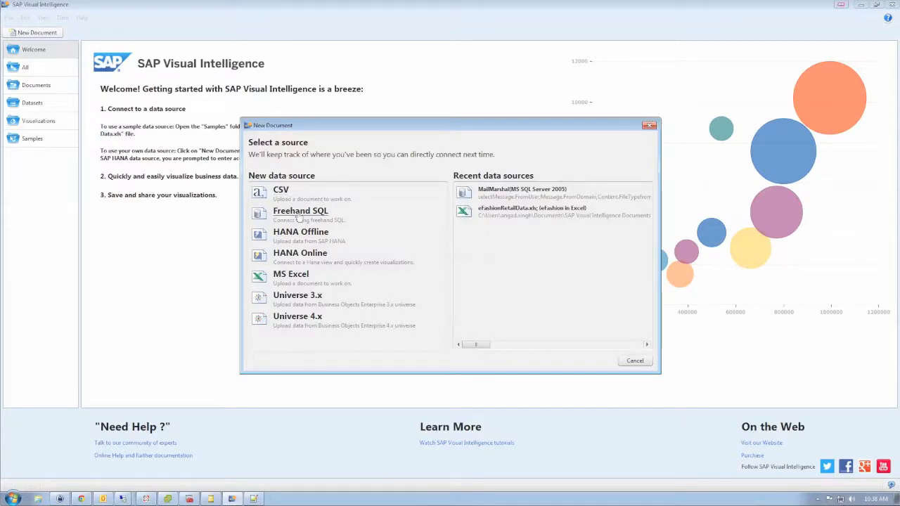
pyautogui.click(298, 213)
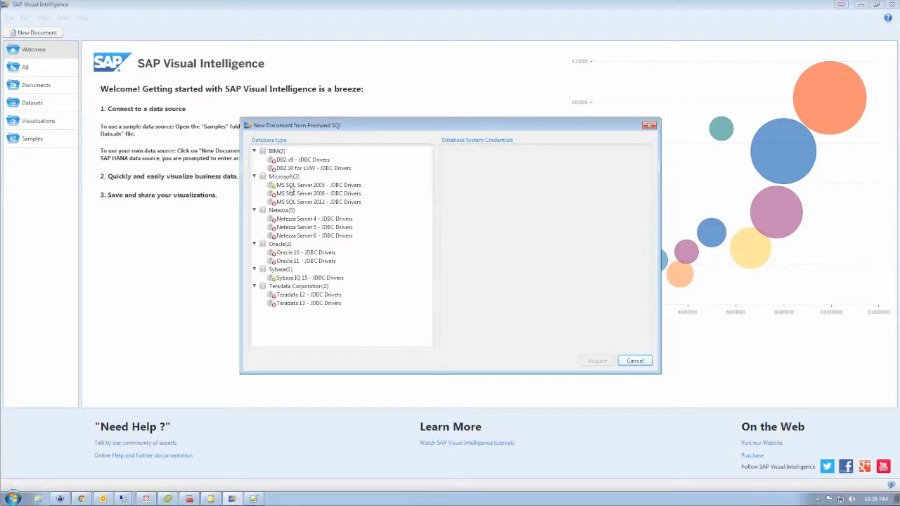
pyautogui.click(291, 185)
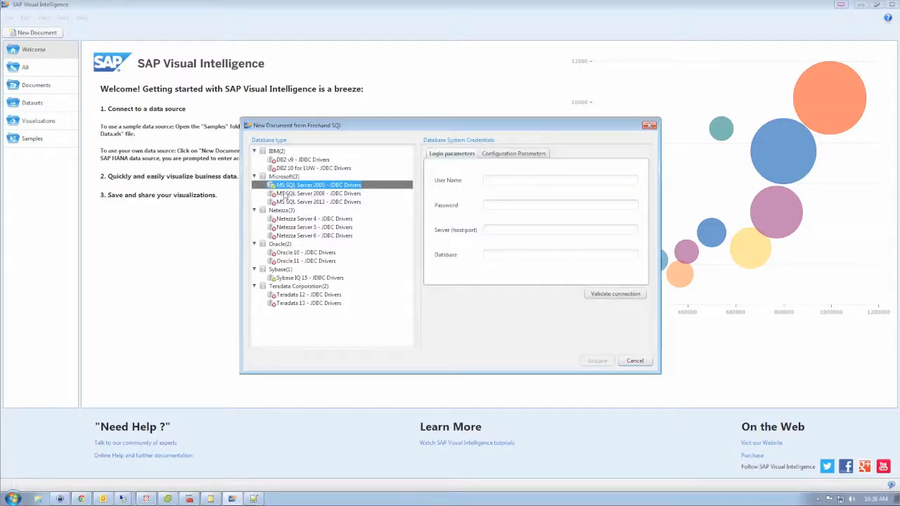
# Step: Look at the MS SQL Server 2008 driver preferences and the driver file chooser, and leave them without adding a driver
pyautogui.click(286, 195)
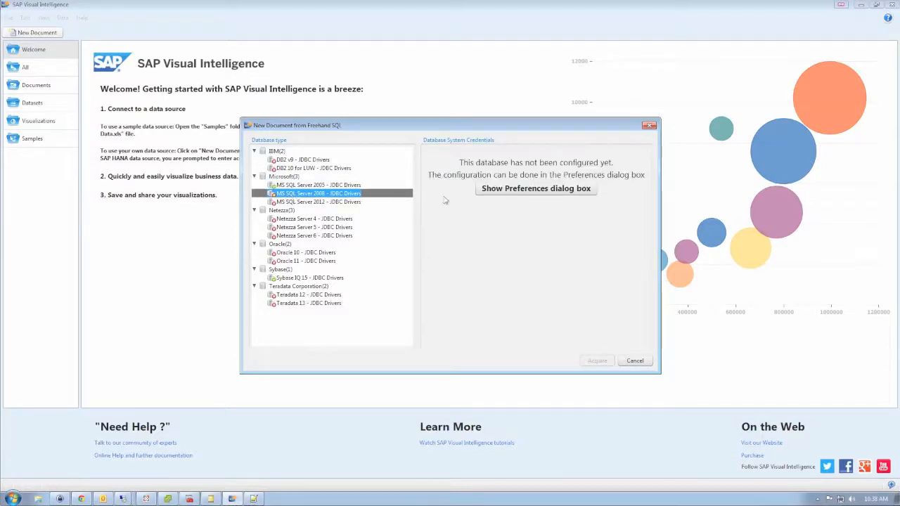
pyautogui.click(525, 190)
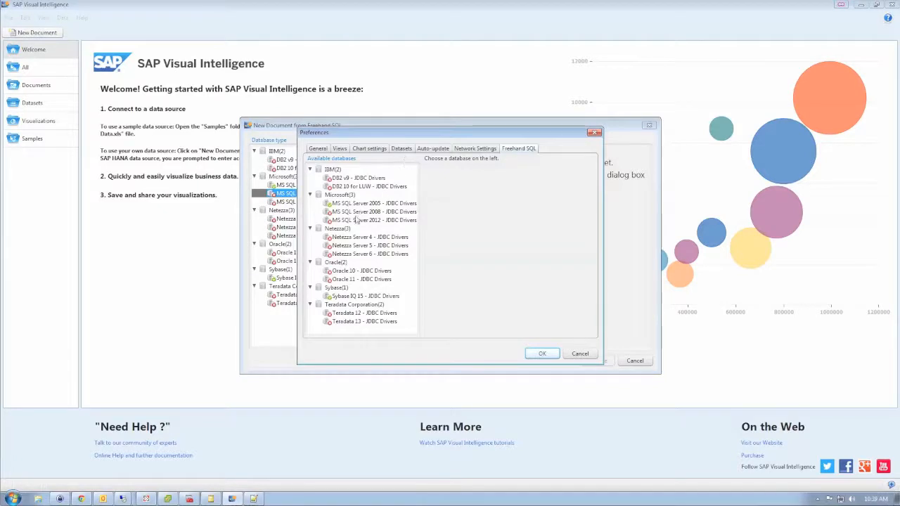
pyautogui.click(356, 214)
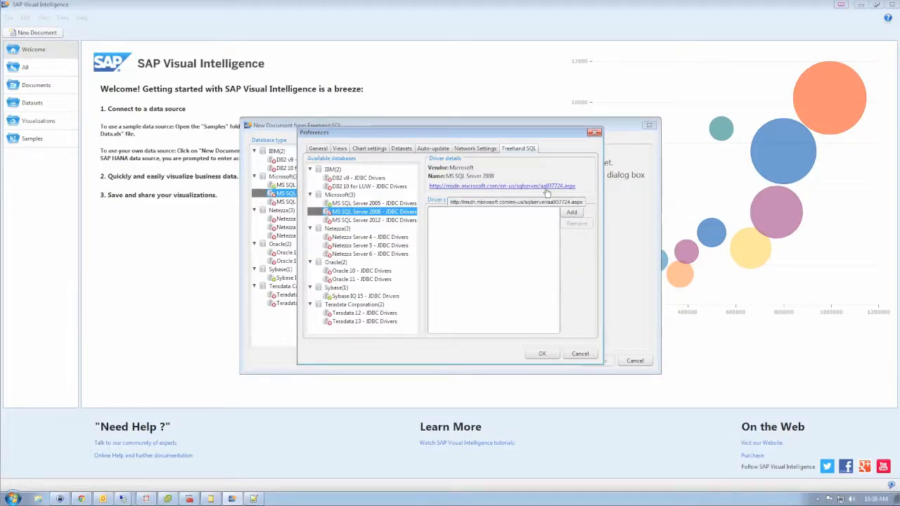
pyautogui.click(571, 213)
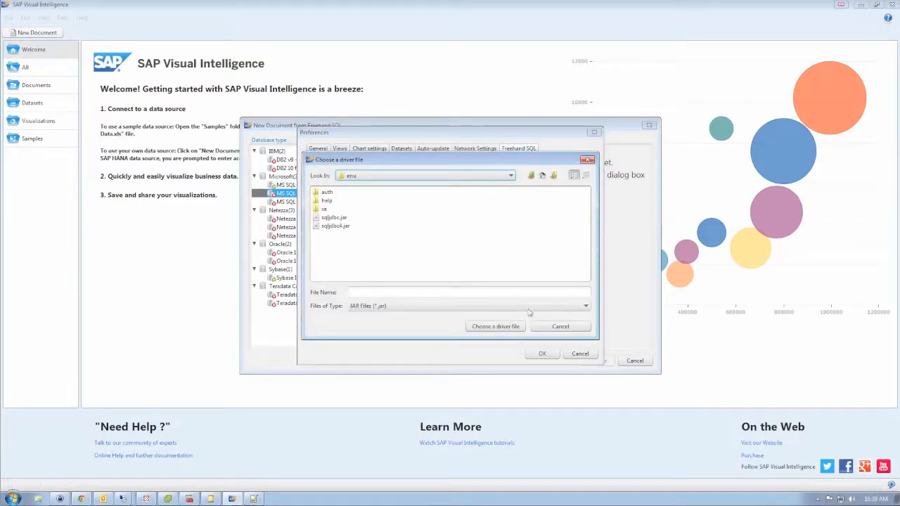
pyautogui.click(560, 326)
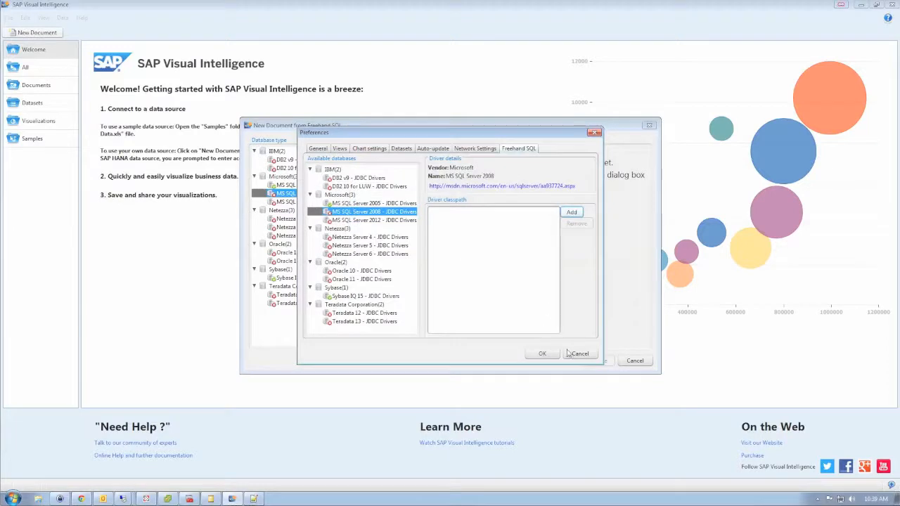
pyautogui.click(580, 354)
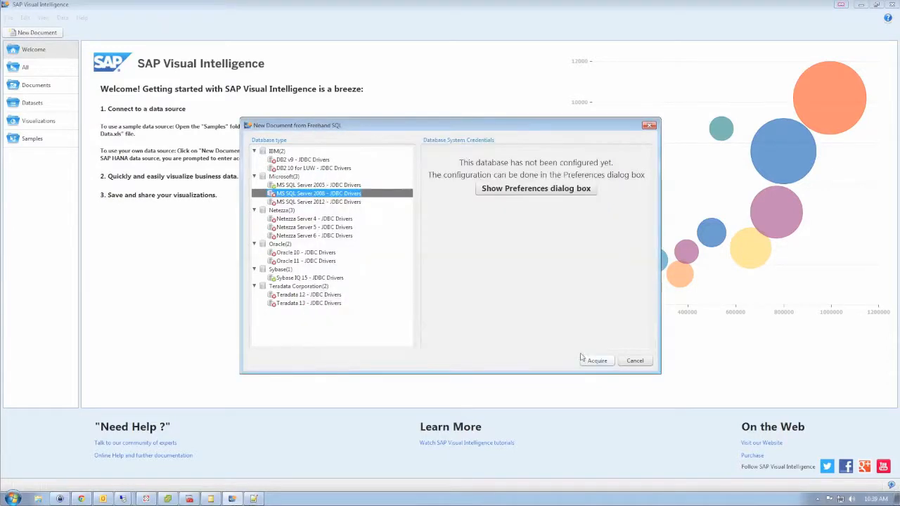
# Step: Select MS SQL Server 2005 and enter user name sa, server rut-nort-sql01 and database MailMarshal as login parameters
pyautogui.click(343, 187)
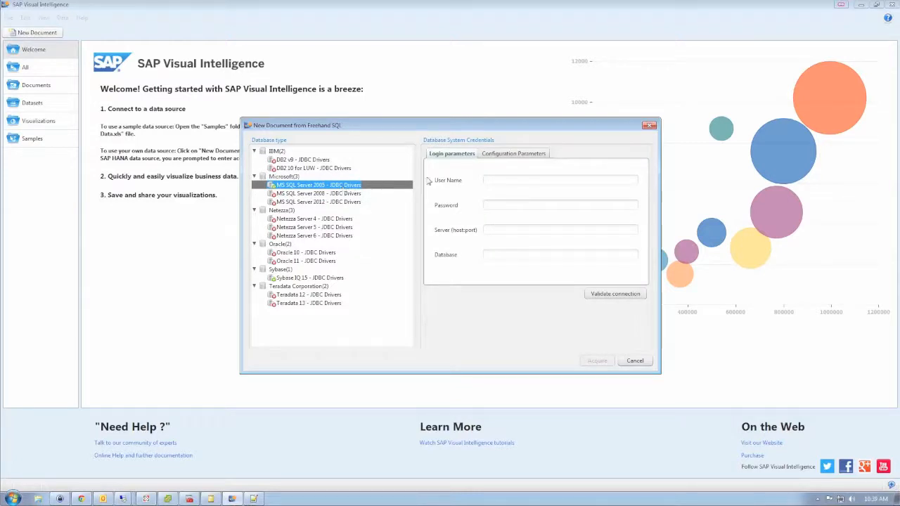
pyautogui.click(494, 179)
pyautogui.write('sa')
pyautogui.press('Tab')
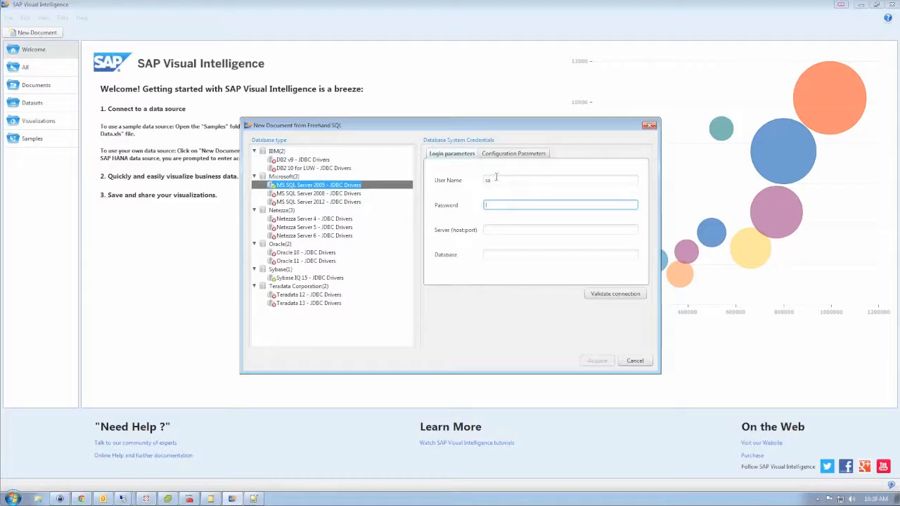
pyautogui.click(497, 228)
pyautogui.write('rut')
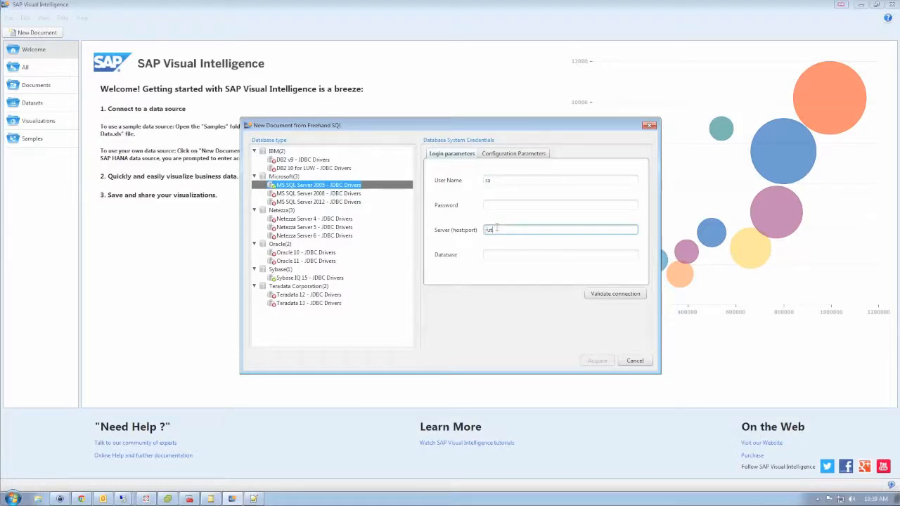
pyautogui.write('-sql-sql02')
pyautogui.press('Tab')
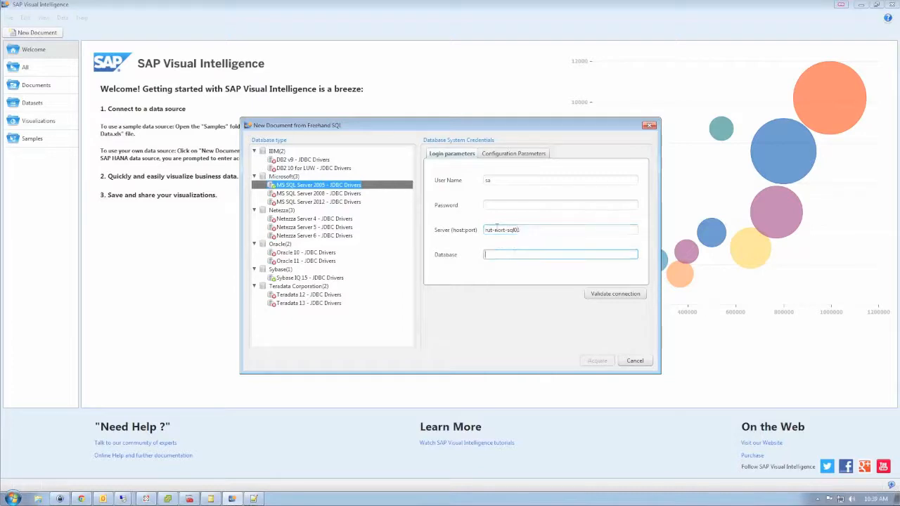
pyautogui.write('MailMarshal')
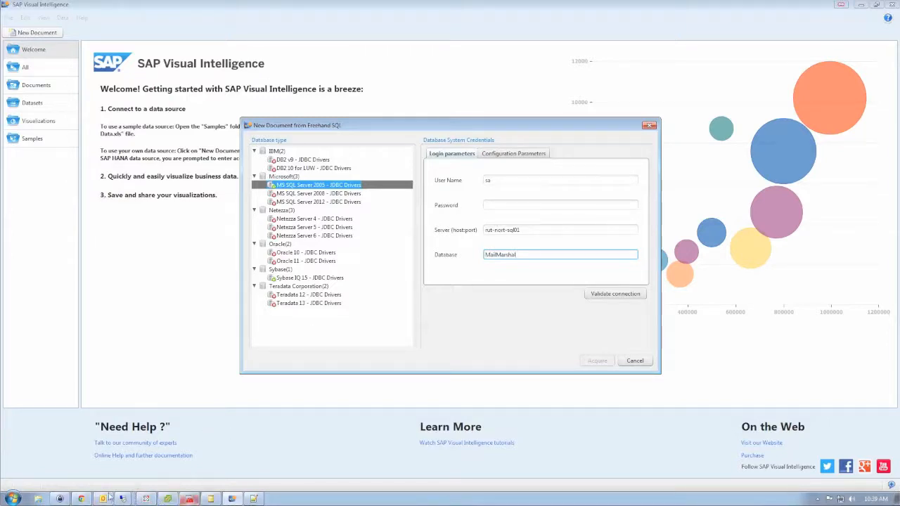
# Step: Copy the SQL Admin password from KeePass and paste it into the connection's password field
pyautogui.click(60, 499)
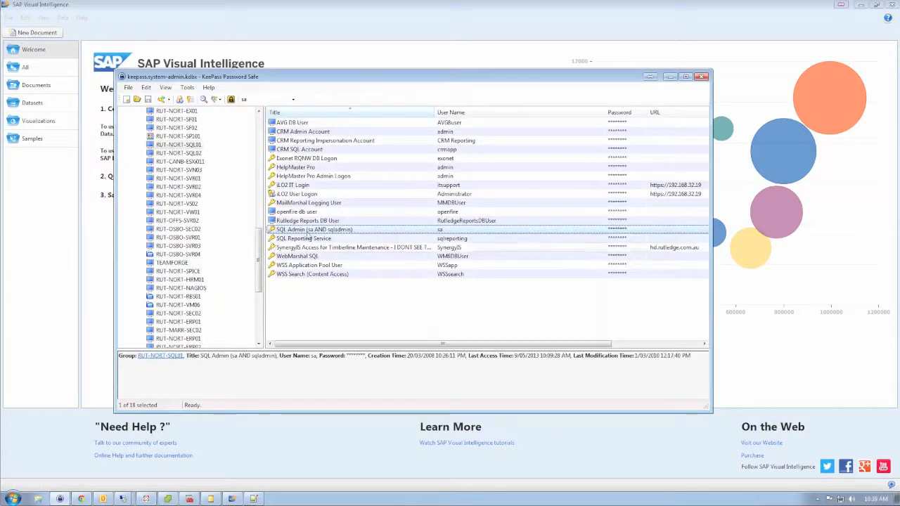
pyautogui.rightClick(306, 228)
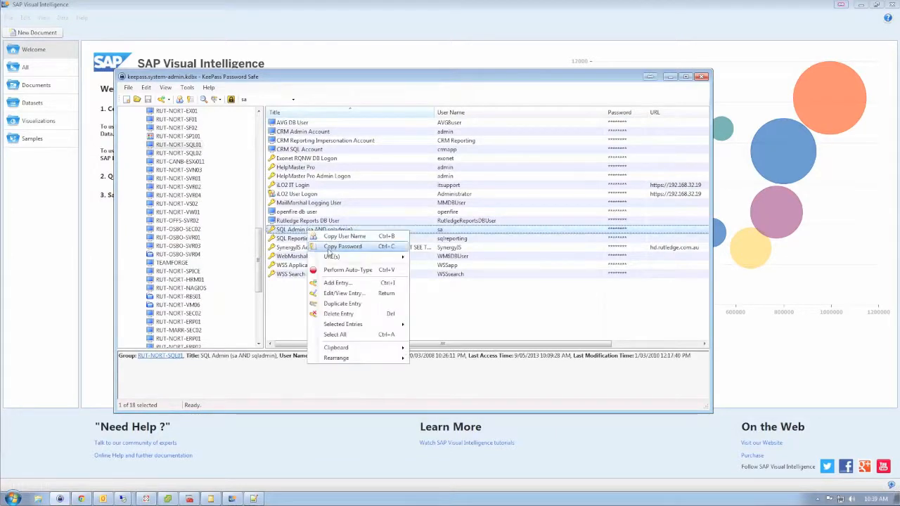
pyautogui.click(327, 247)
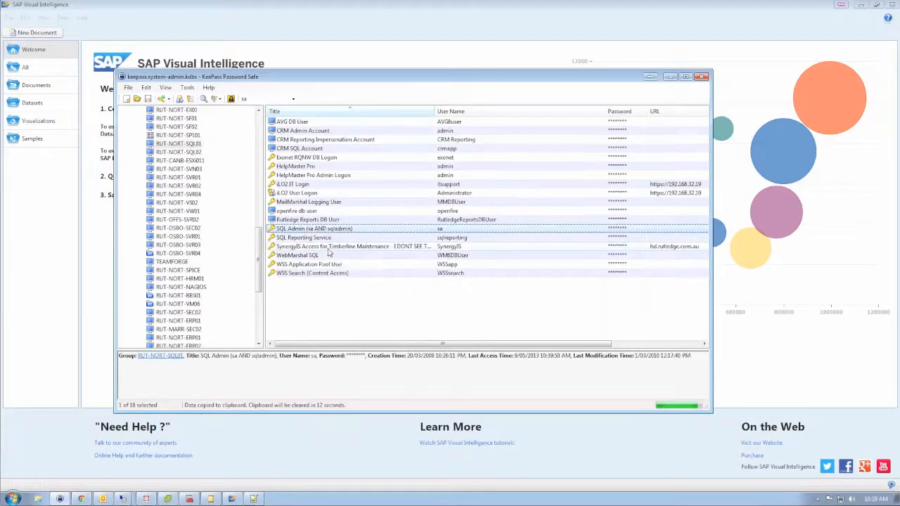
pyautogui.click(670, 77)
pyautogui.click(493, 204)
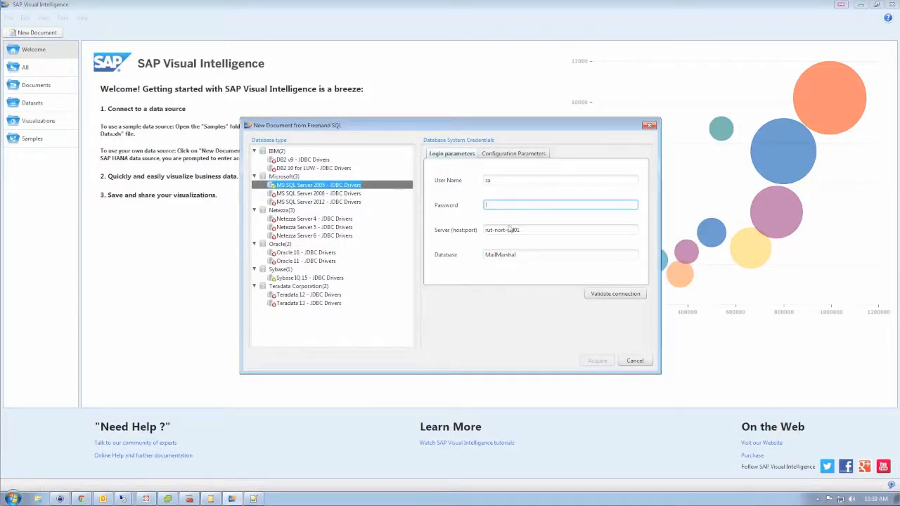
pyautogui.hotkey('ctrl', 'v')
# Step: Validate the database connection and proceed to the query editor
pyautogui.click(613, 295)
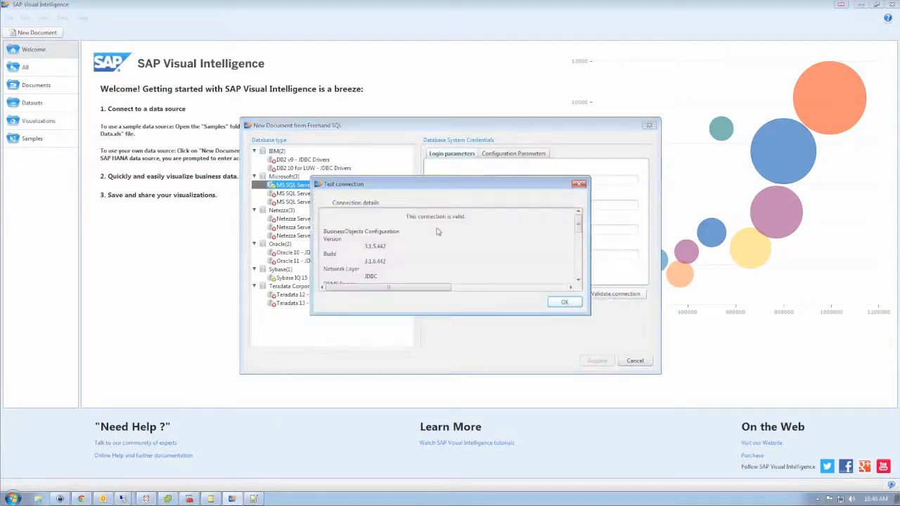
pyautogui.click(565, 304)
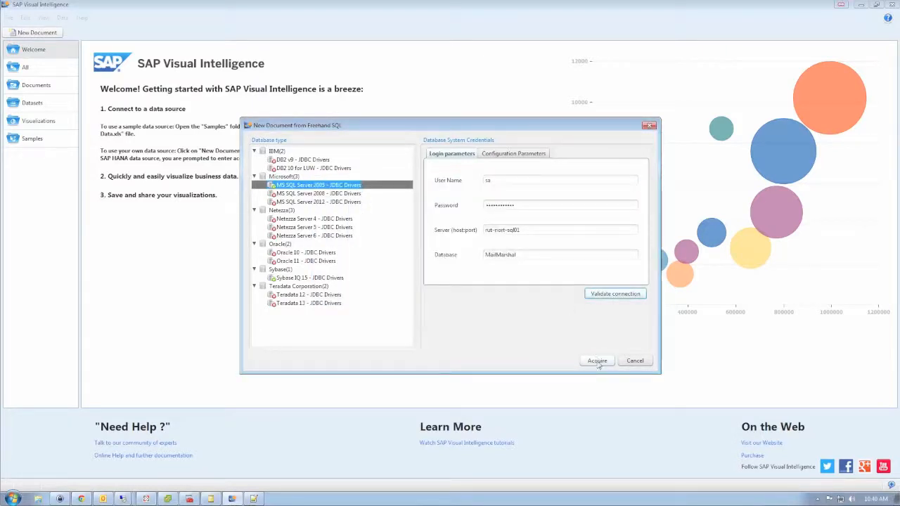
pyautogui.click(597, 361)
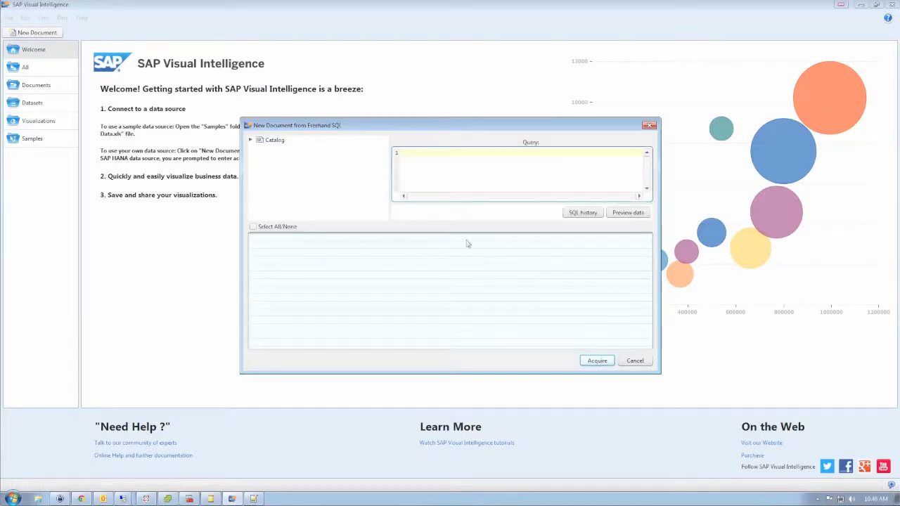
# Step: Generate a select-all query from the Classification table in the MailMarshal catalog's dbo schema
pyautogui.click(251, 140)
pyautogui.click(258, 148)
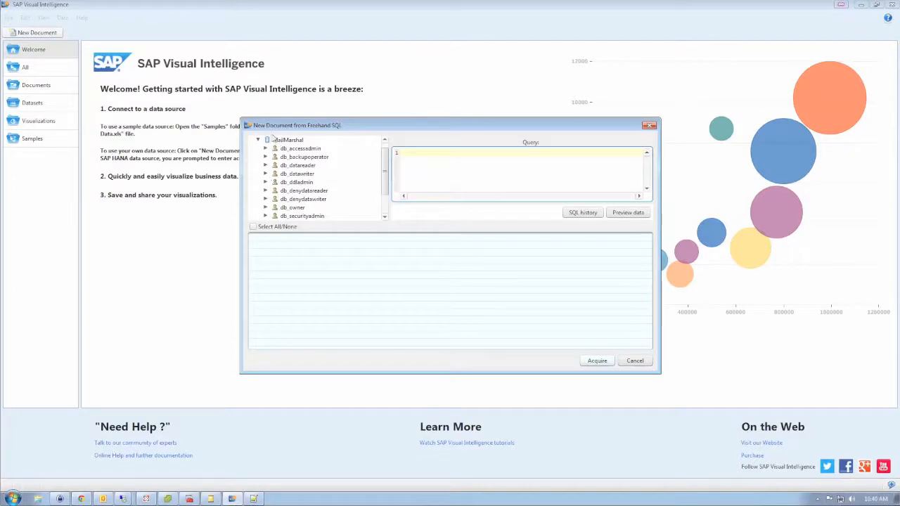
pyautogui.scroll(-2, 376, 207)
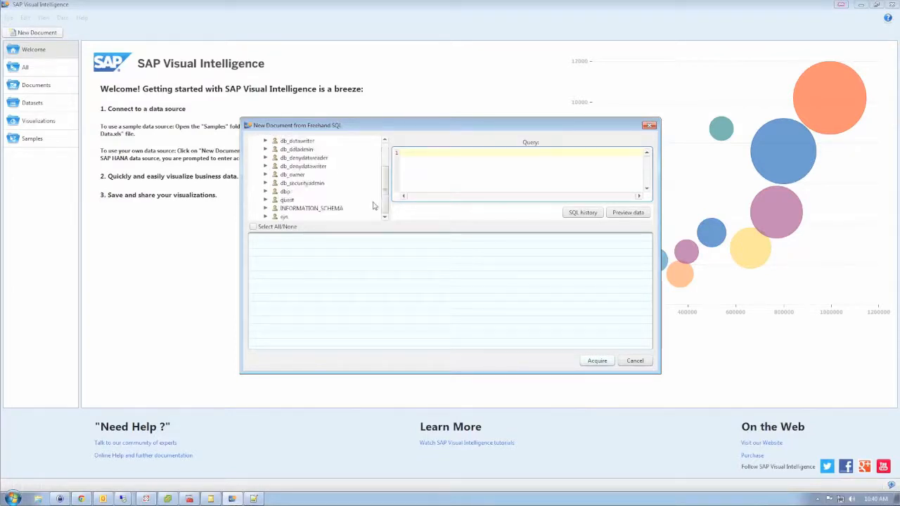
pyautogui.click(265, 192)
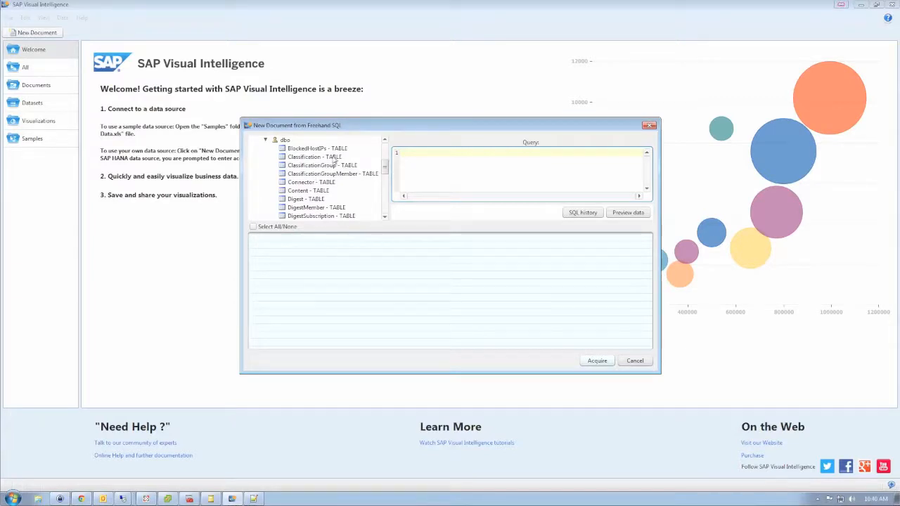
pyautogui.doubleClick(318, 161)
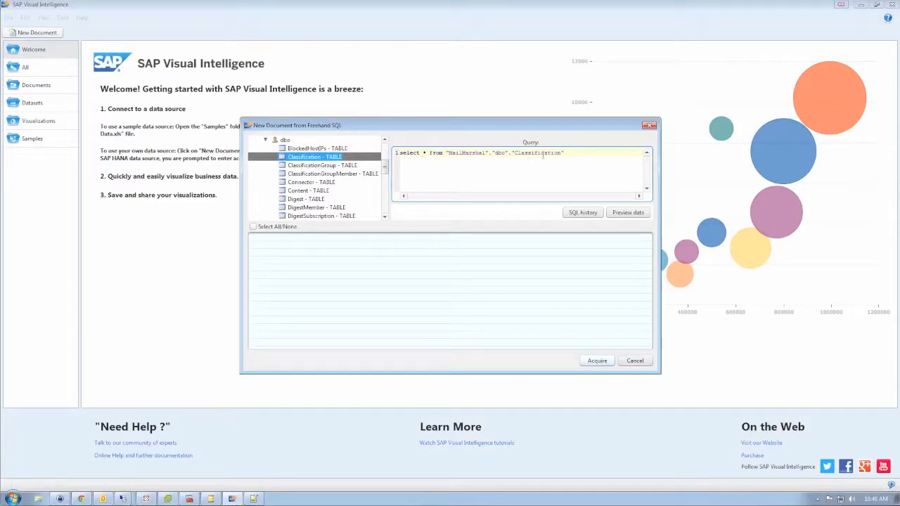
# Step: Replace the query text with the AttachmentType.sql query copied from Notepad++
pyautogui.moveTo(568, 153); pyautogui.dragTo(398, 152)
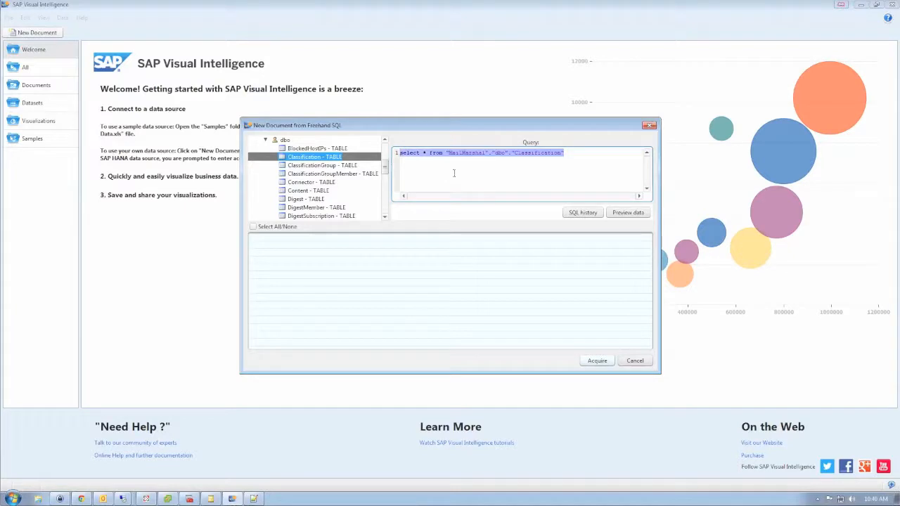
pyautogui.press('Delete')
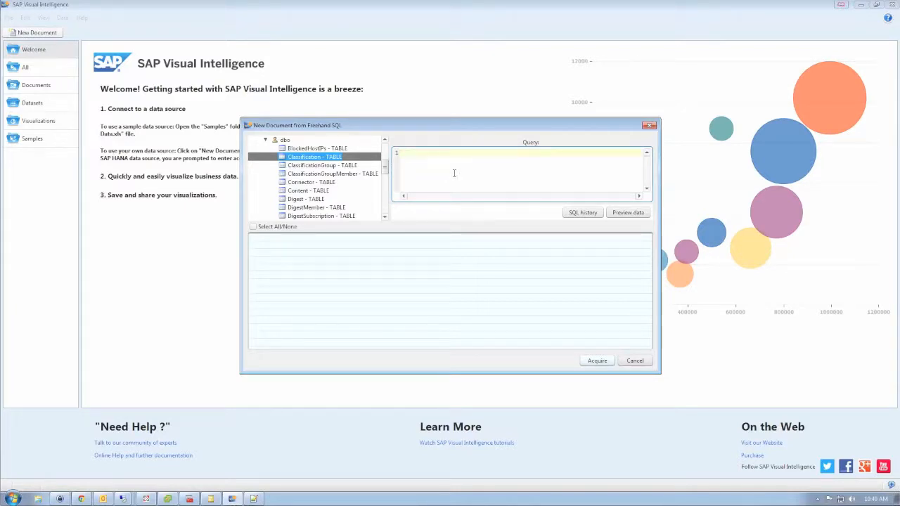
pyautogui.click(255, 499)
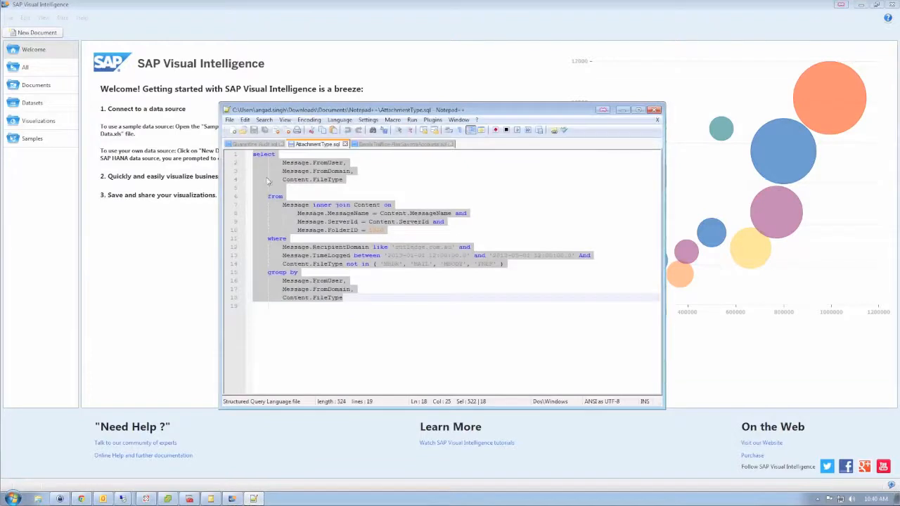
pyautogui.rightClick(267, 181)
pyautogui.click(286, 196)
pyautogui.click(622, 111)
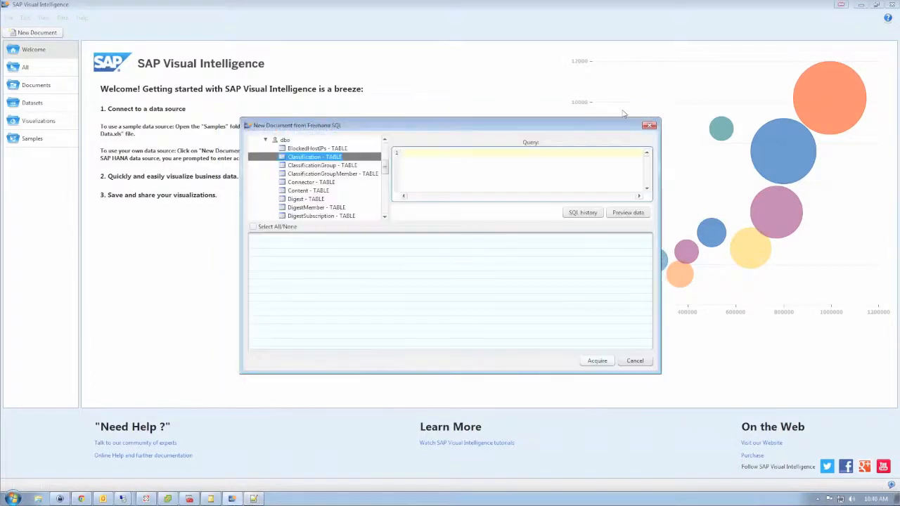
pyautogui.click(478, 159)
pyautogui.hotkey('ctrl', 'v')
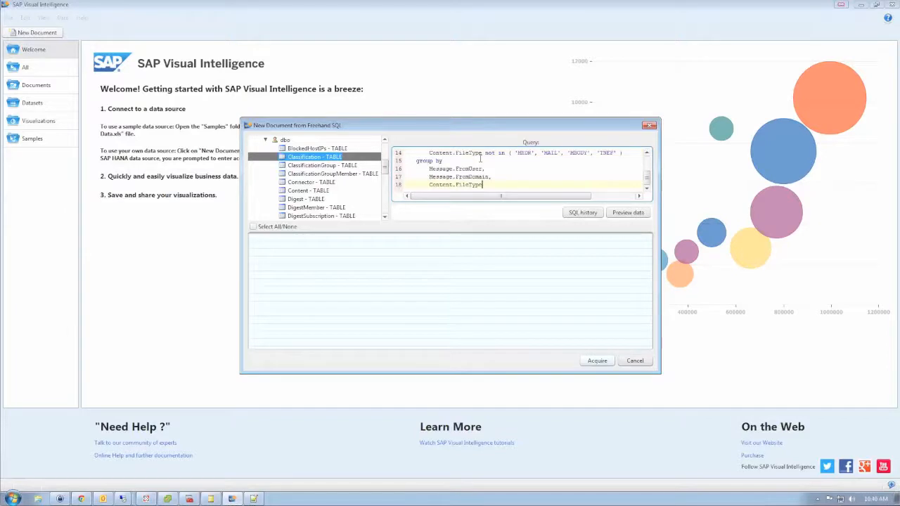
# Step: Review the pasted query from its select clause to its group by clause and preview its data
pyautogui.moveTo(648, 176); pyautogui.dragTo(648, 159)
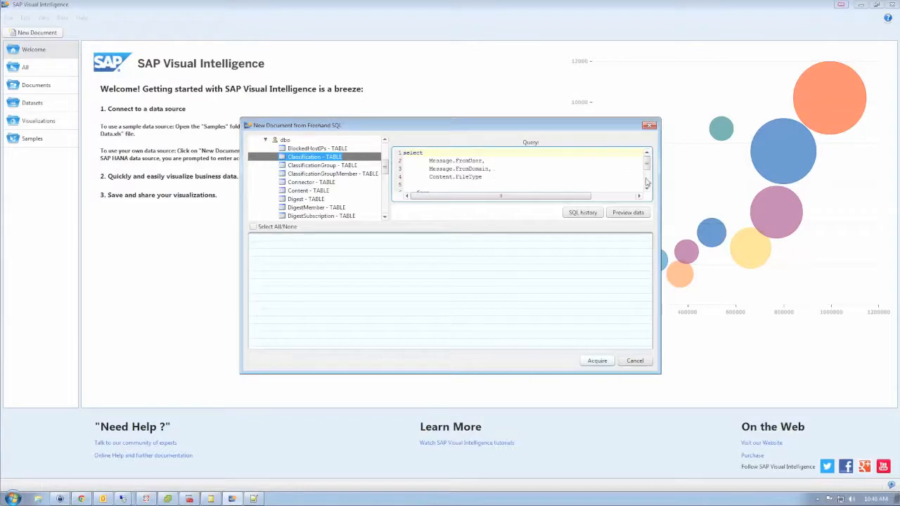
pyautogui.scroll(-2, 648, 183)
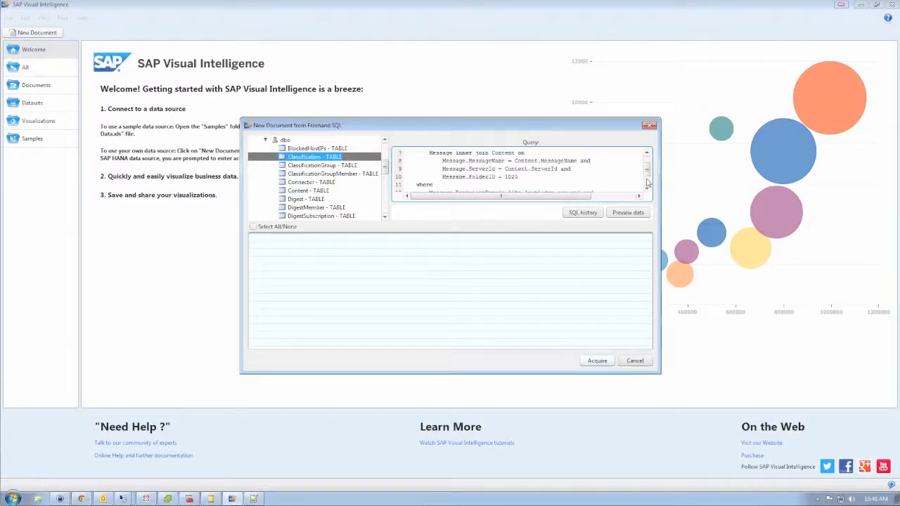
pyautogui.scroll(-2, 647, 182)
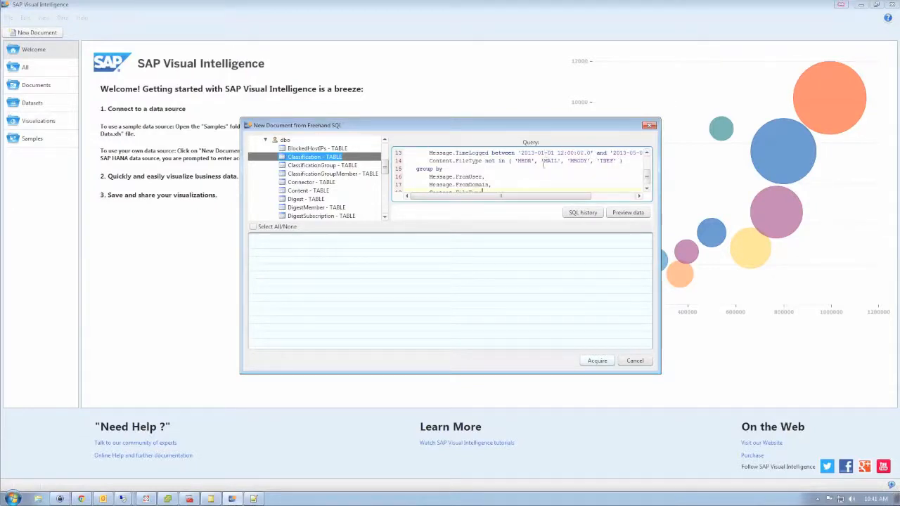
pyautogui.click(647, 188)
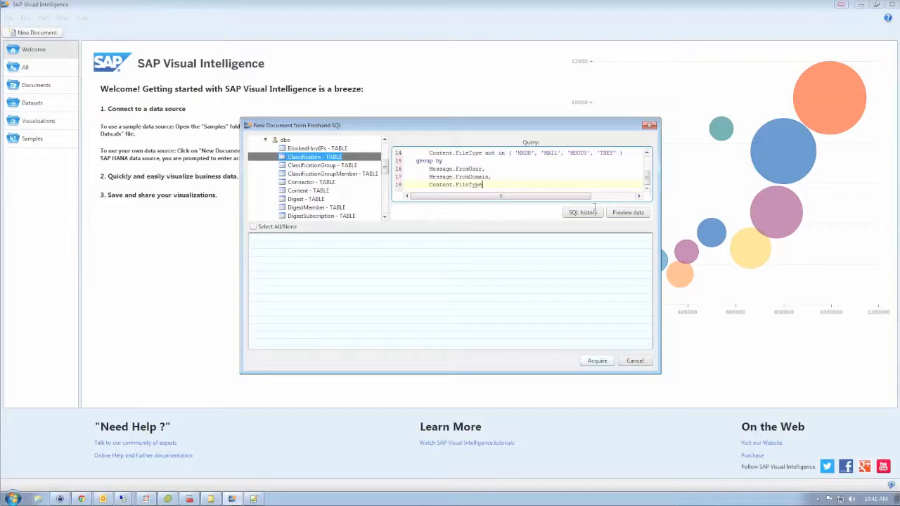
pyautogui.click(626, 214)
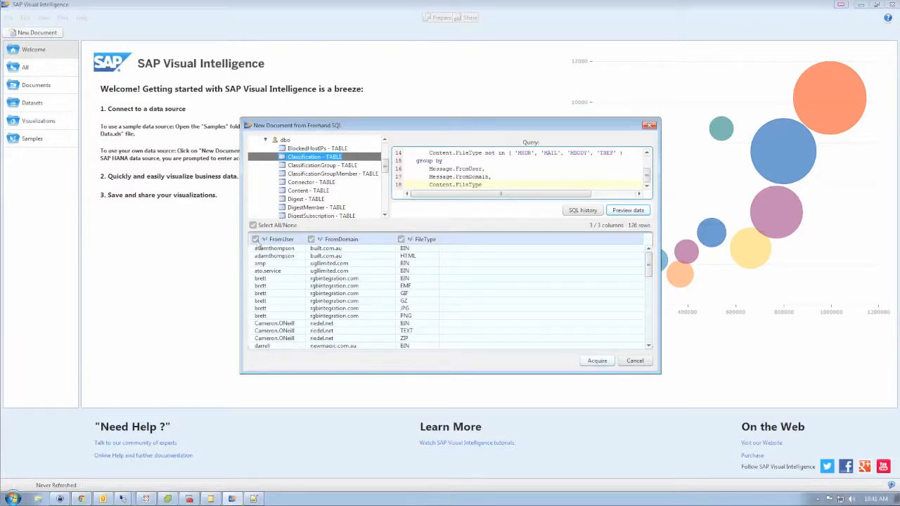
# Step: Exclude the FromUser column from the query result and acquire the data
pyautogui.click(255, 240)
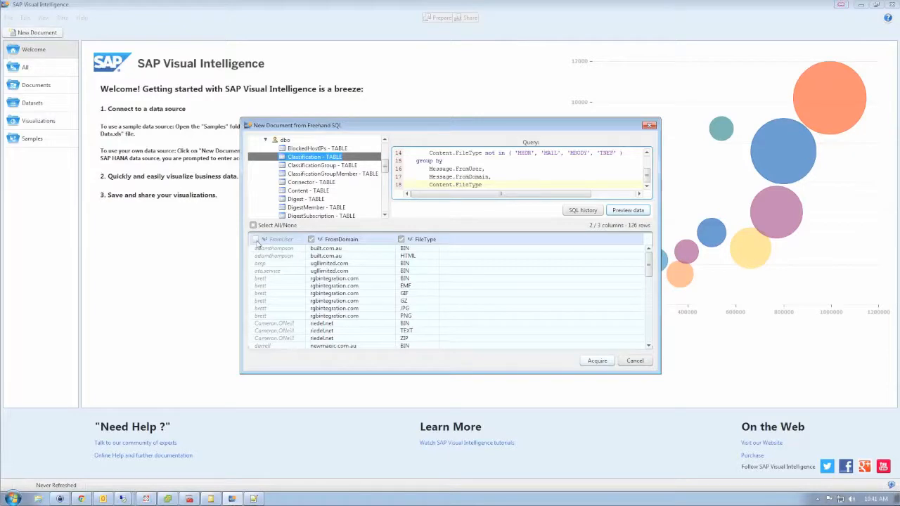
pyautogui.click(599, 361)
pyautogui.click(599, 361)
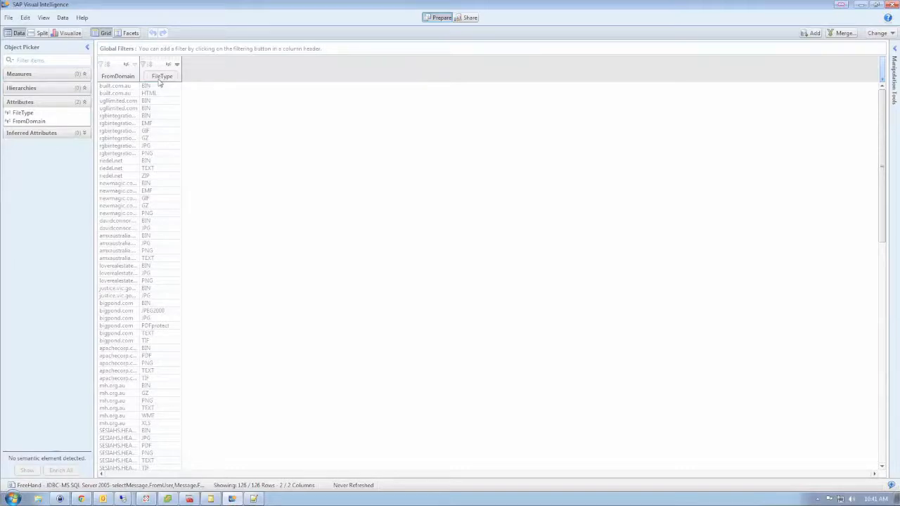
# Step: Switch from the acquired data grid to the visualization view and choose a pie chart
pyautogui.click(42, 121)
pyautogui.click(29, 113)
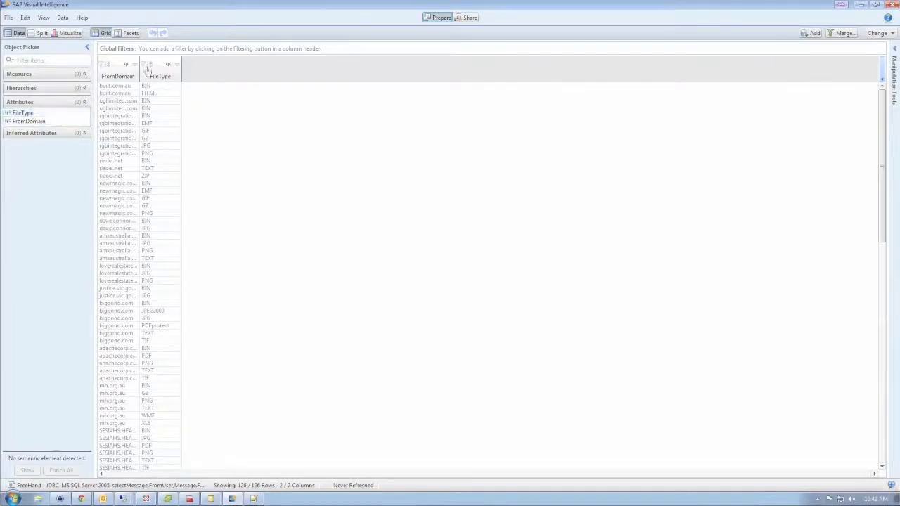
pyautogui.click(68, 34)
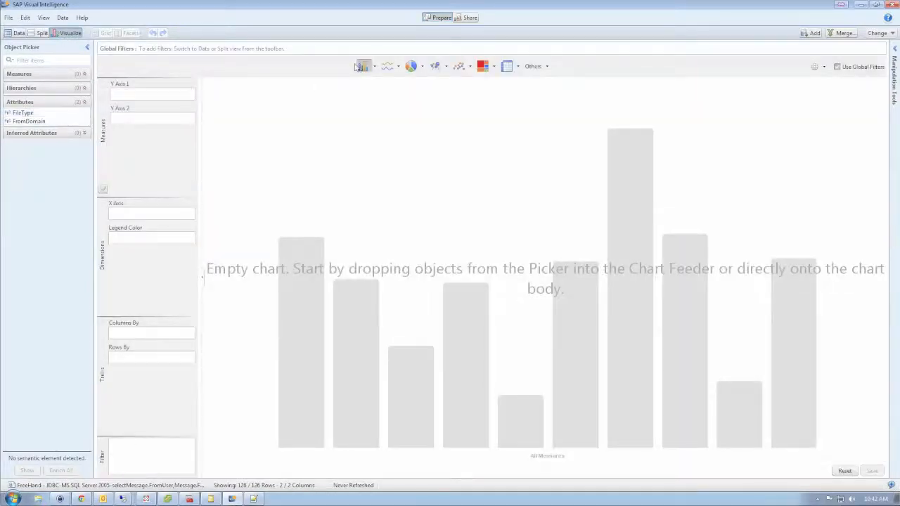
pyautogui.click(409, 66)
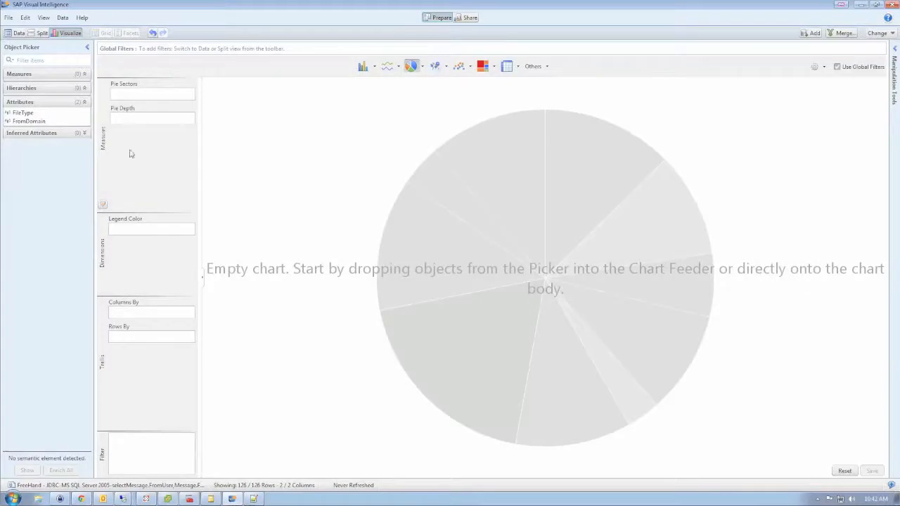
# Step: Rename the FromDomain attribute as "Sending Domain"
pyautogui.click(39, 122)
pyautogui.rightClick(39, 123)
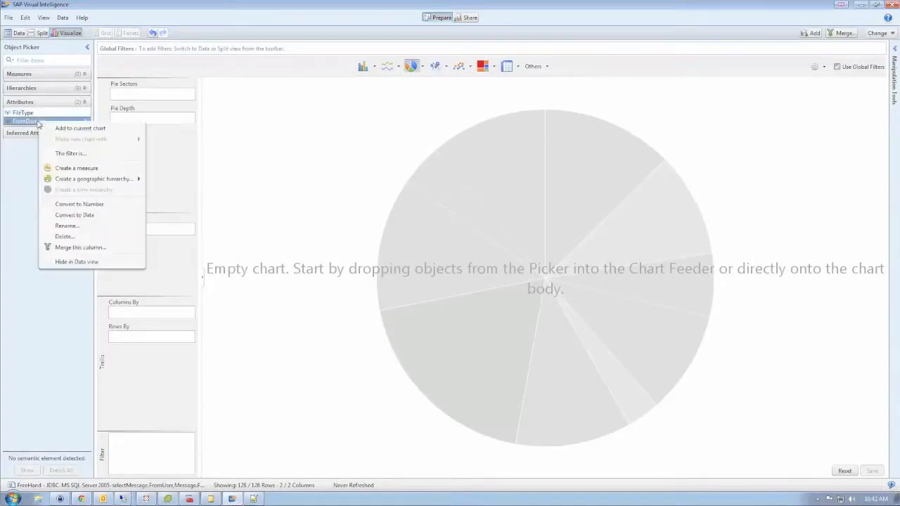
pyautogui.click(85, 232)
pyautogui.write('S')
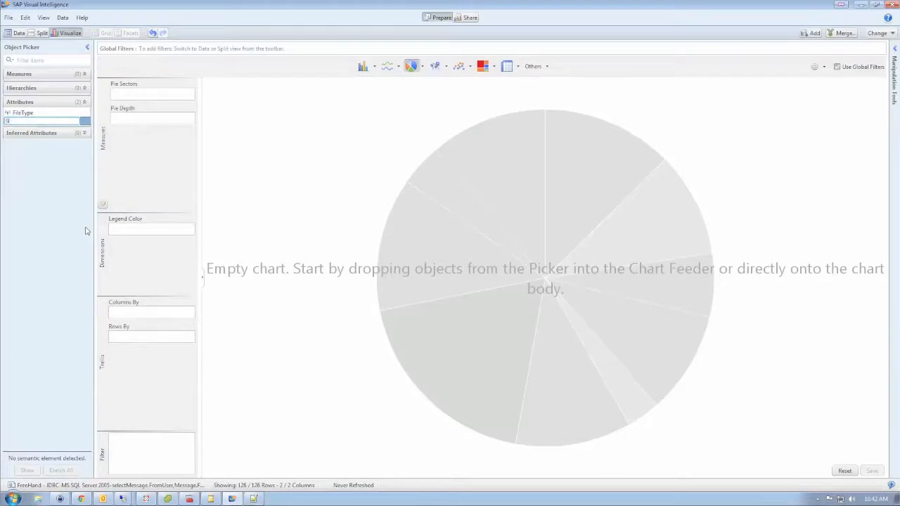
pyautogui.write('ending Domain')
# Step: Rename the FileType attribute as "File Type"
pyautogui.click(23, 113)
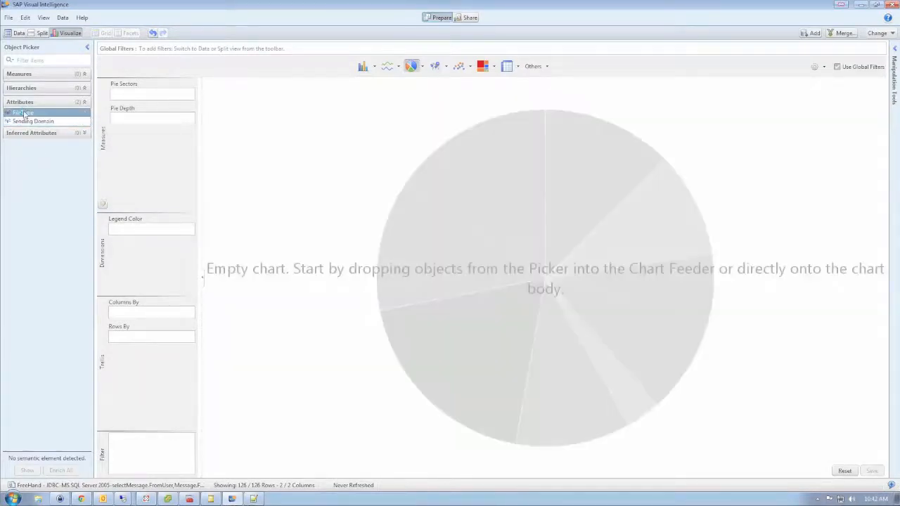
pyautogui.rightClick(25, 113)
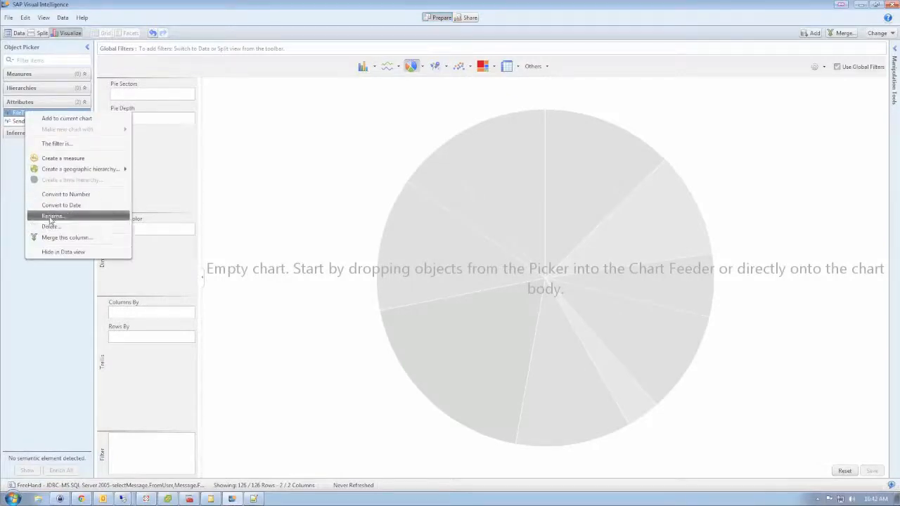
pyautogui.click(51, 216)
pyautogui.click(16, 113)
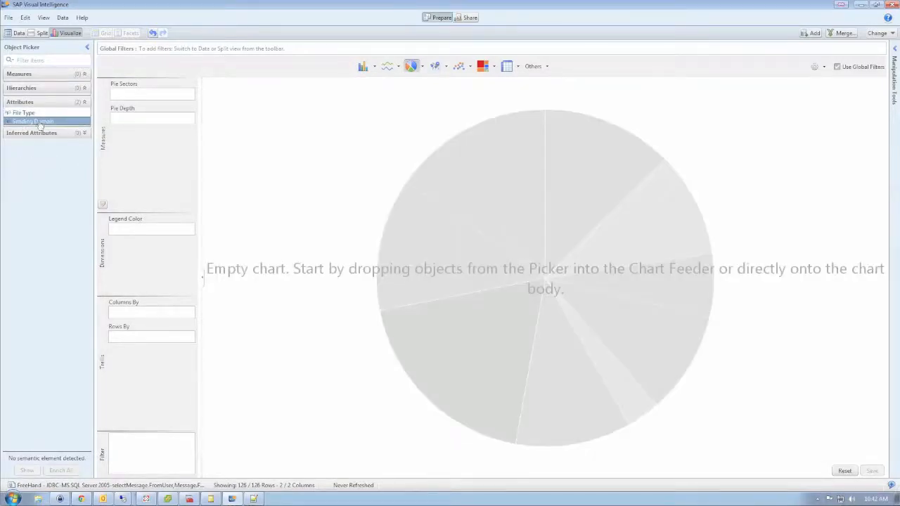
# Step: Create a measure from the File Type attribute and set its aggregation to Count(All)
pyautogui.rightClick(39, 117)
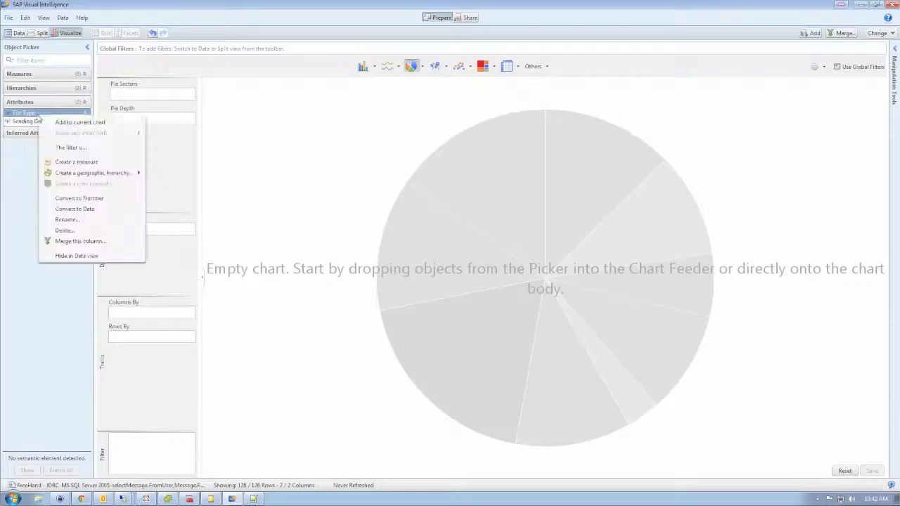
pyautogui.click(74, 164)
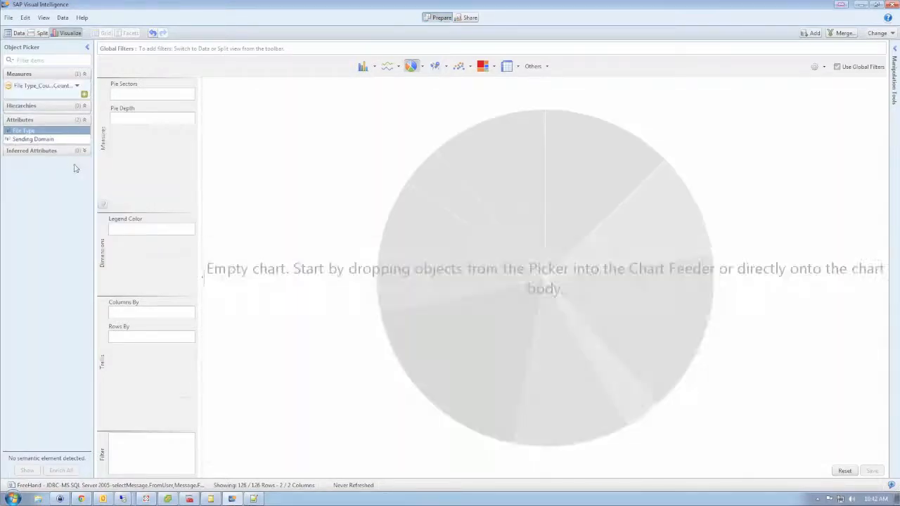
pyautogui.click(77, 86)
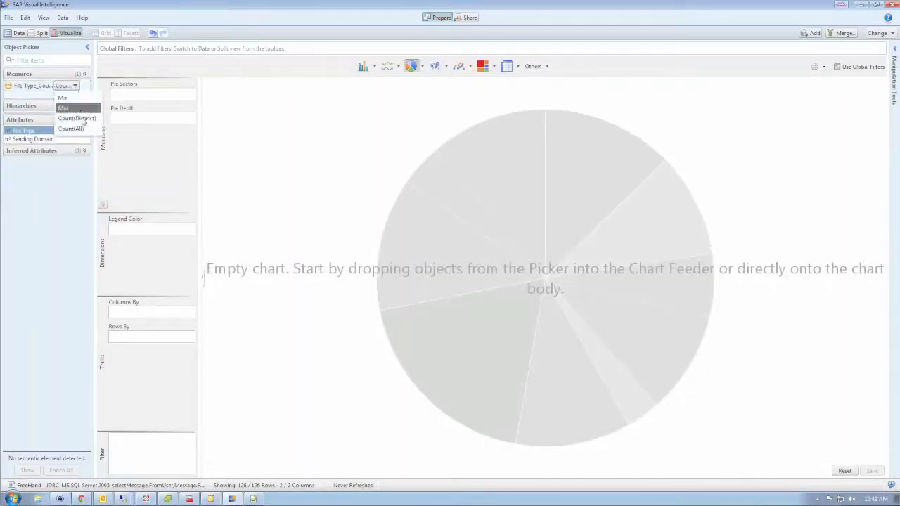
pyautogui.click(81, 123)
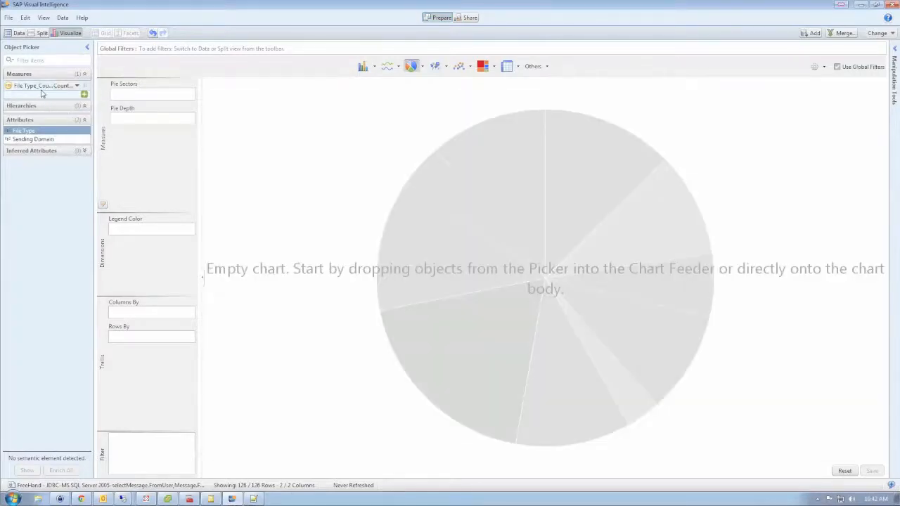
# Step: Rename the new count measure as "File Type"
pyautogui.rightClick(43, 90)
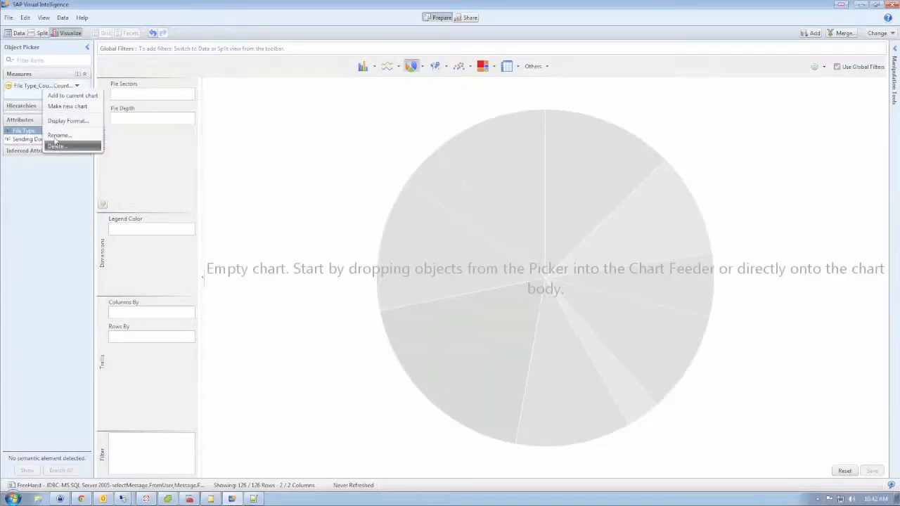
pyautogui.click(58, 135)
pyautogui.write('File Ty')
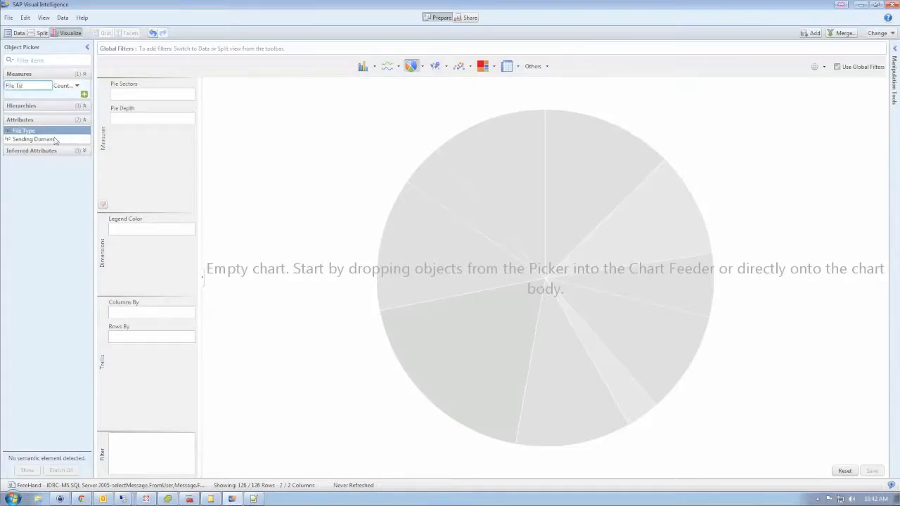
pyautogui.write('pe')
pyautogui.click(34, 96)
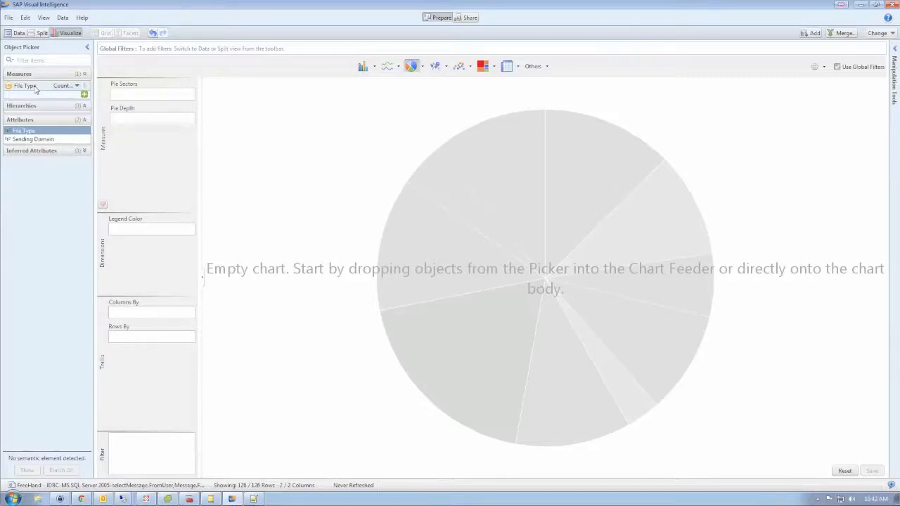
# Step: Use the File Type measure for the pie sectors and the File Type attribute as legend color, and check individual slices' percentages
pyautogui.moveTo(34, 87); pyautogui.dragTo(147, 95)
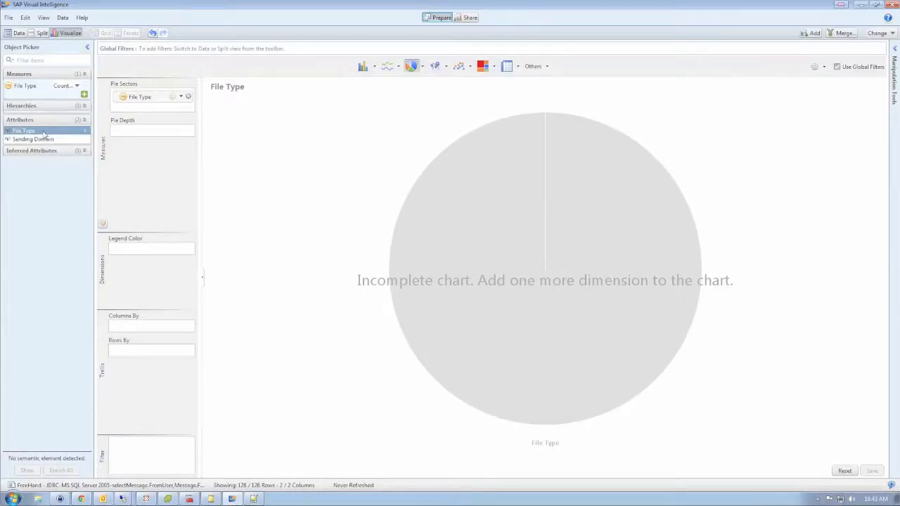
pyautogui.moveTo(44, 134); pyautogui.dragTo(141, 246)
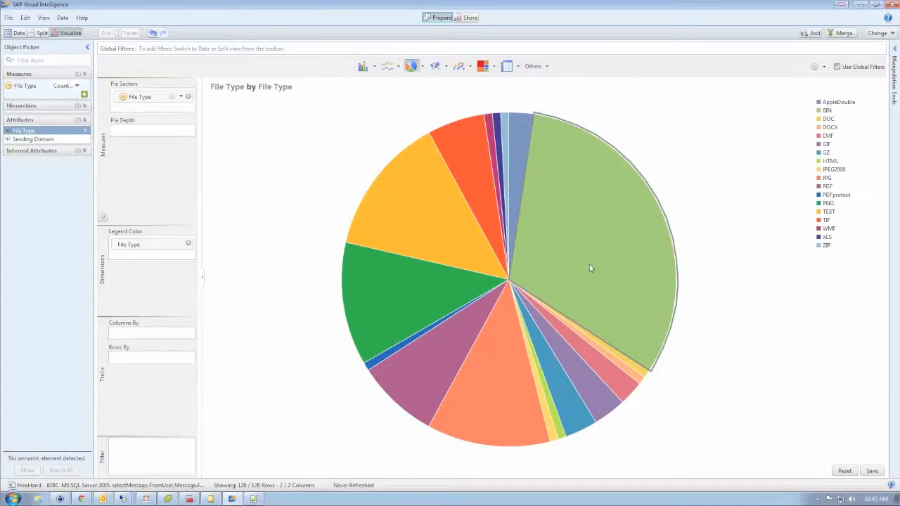
pyautogui.moveTo(590, 268)
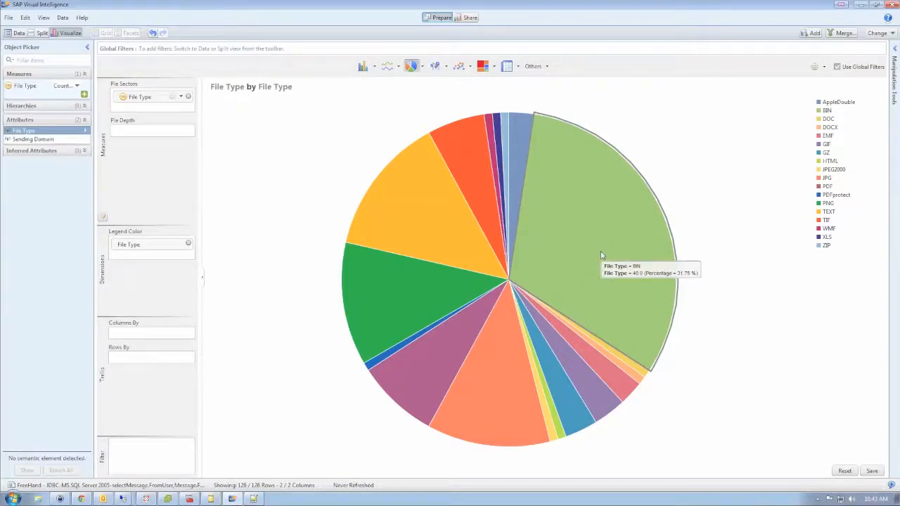
pyautogui.moveTo(446, 231)
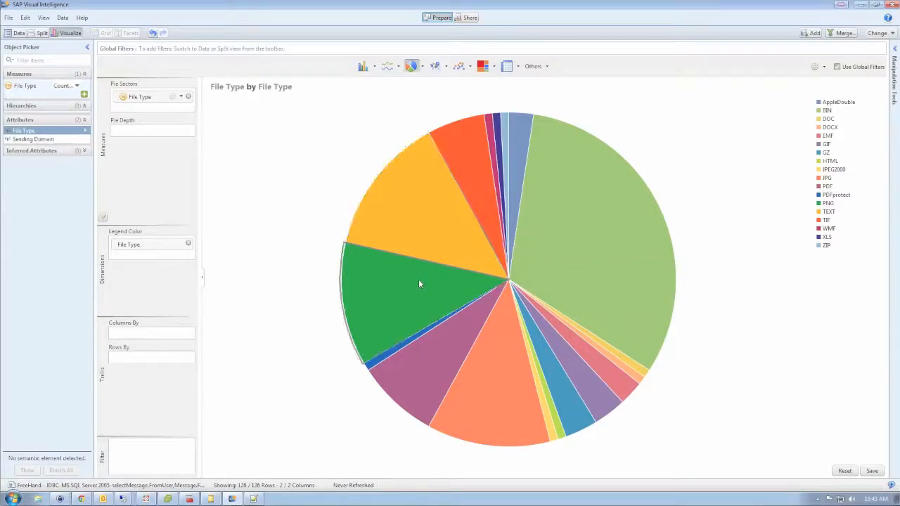
pyautogui.moveTo(418, 281)
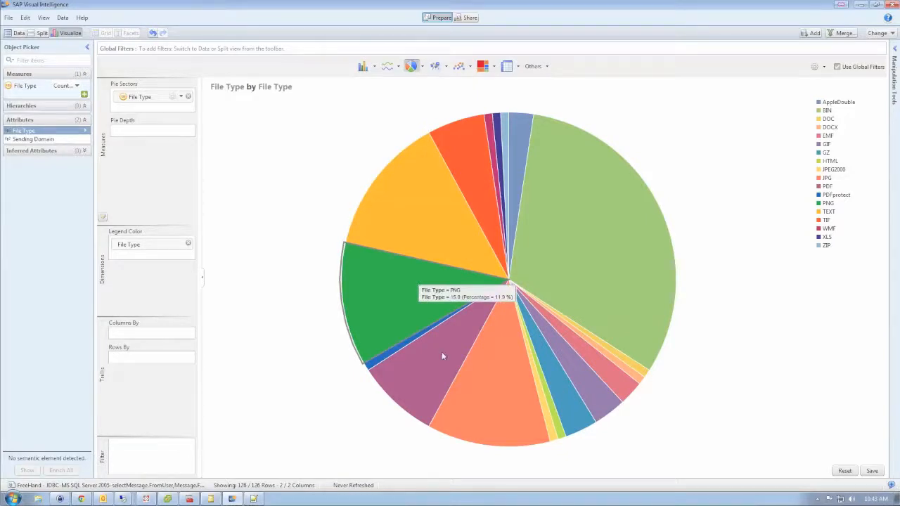
pyautogui.moveTo(444, 360)
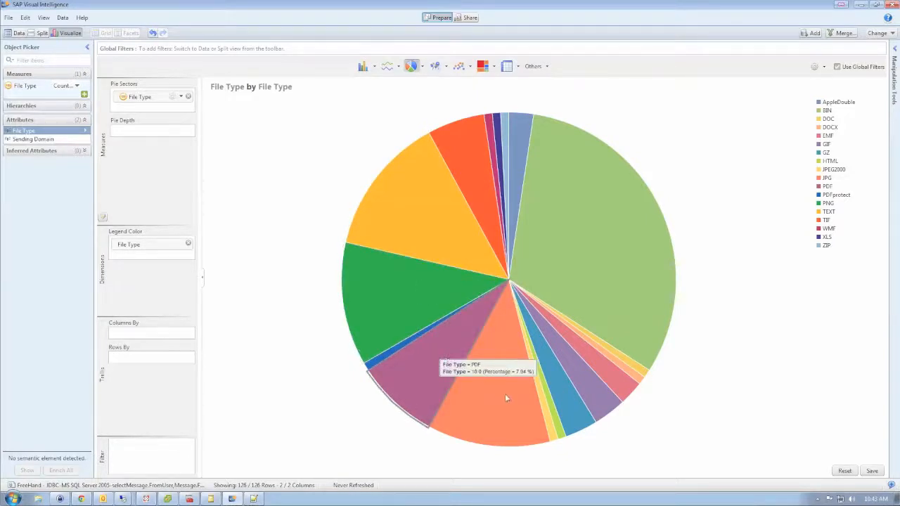
pyautogui.moveTo(505, 397)
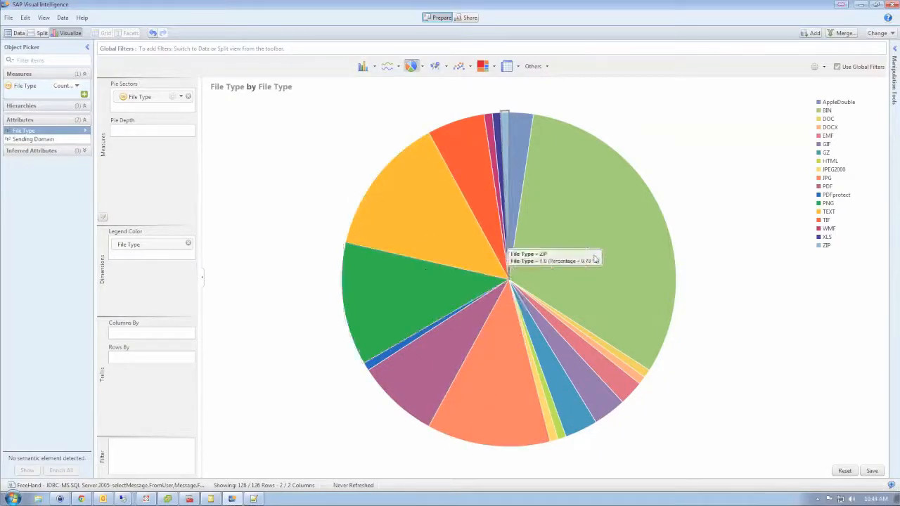
pyautogui.moveTo(609, 237)
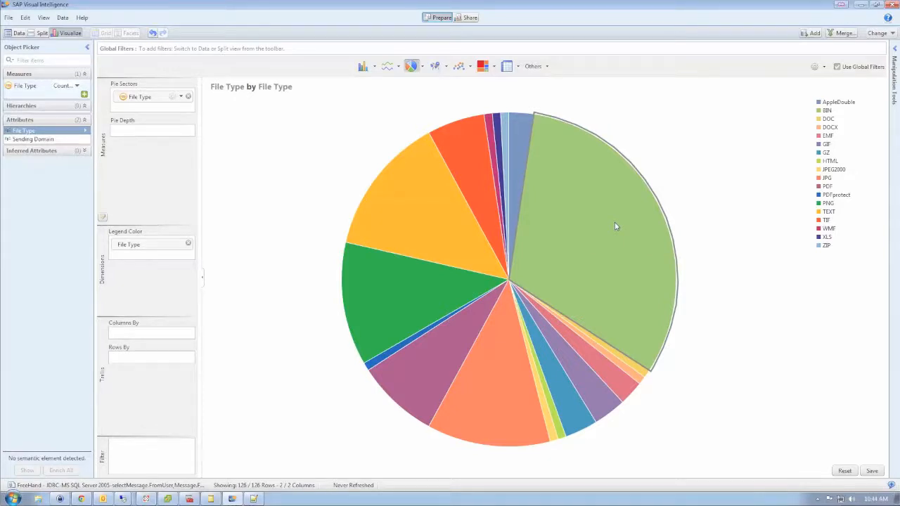
# Step: Change the chart to a column chart and replace File Type with Sending Domain as the legend color
pyautogui.press('Down')
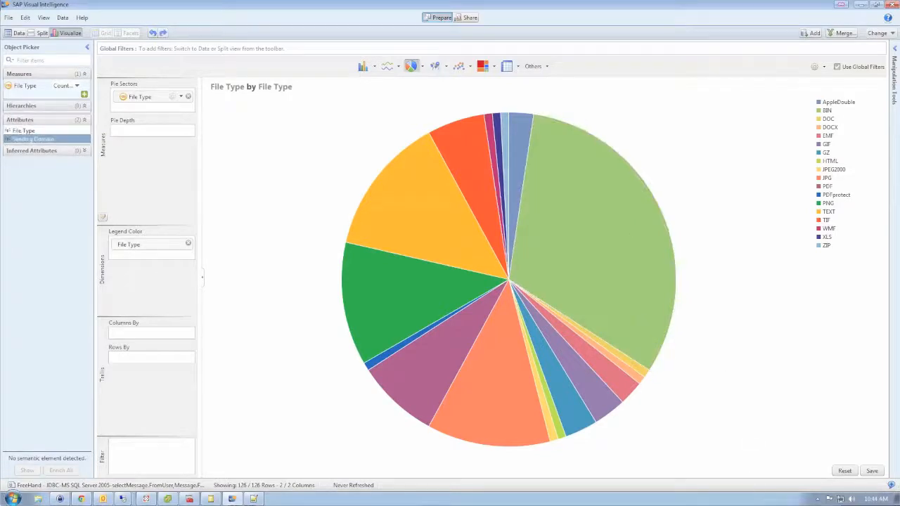
pyautogui.click(364, 72)
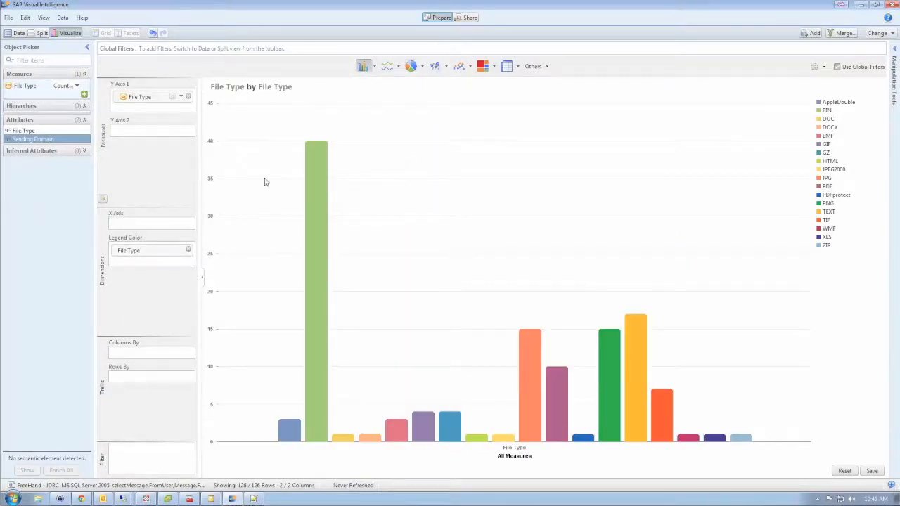
pyautogui.click(188, 249)
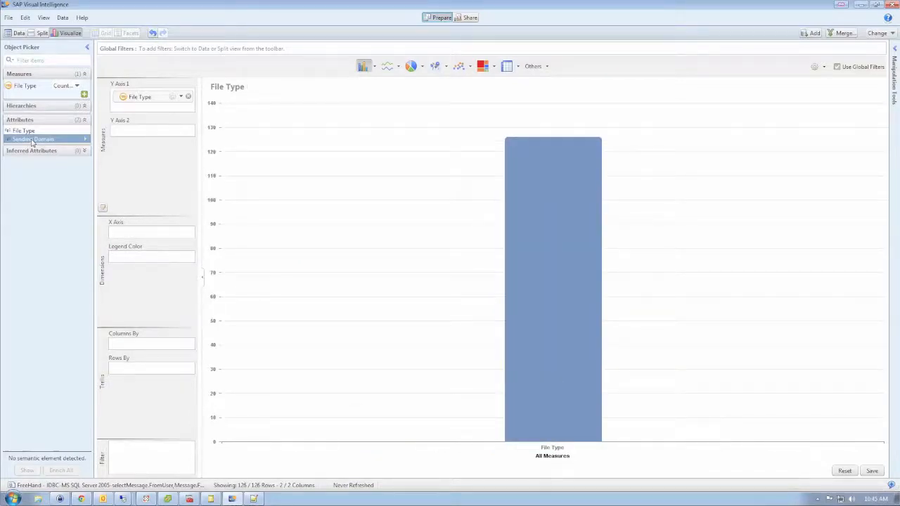
pyautogui.moveTo(147, 262); pyautogui.dragTo(147, 256)
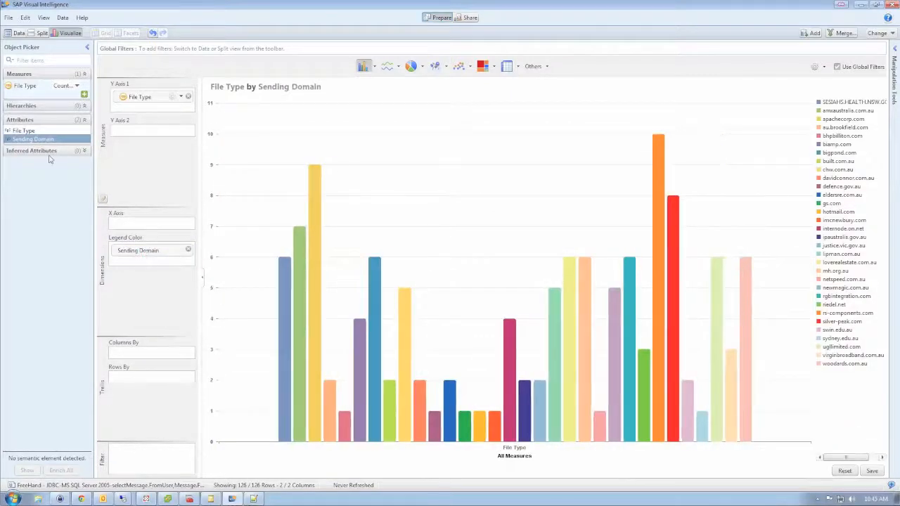
# Step: Split the column chart into trellis rows by the File Type attribute
pyautogui.click(43, 132)
pyautogui.moveTo(47, 134); pyautogui.dragTo(156, 377)
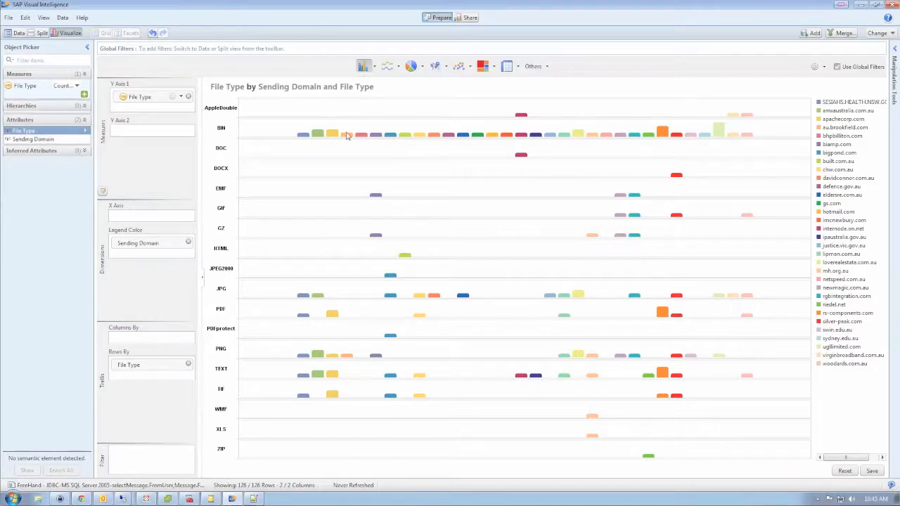
pyautogui.click(214, 352)
# Step: Add a File Type filter to the chart and include BIN as a value to keep
pyautogui.moveTo(40, 132); pyautogui.dragTo(158, 456)
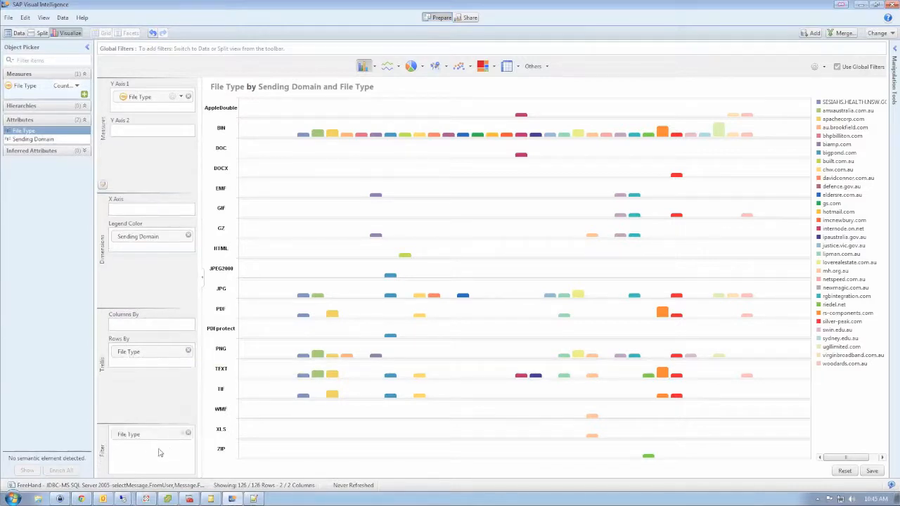
pyautogui.click(184, 437)
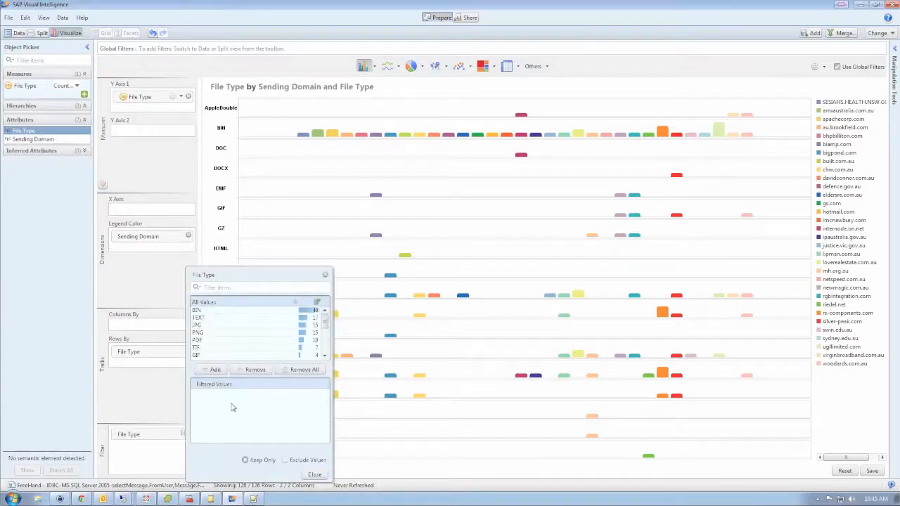
pyautogui.click(202, 310)
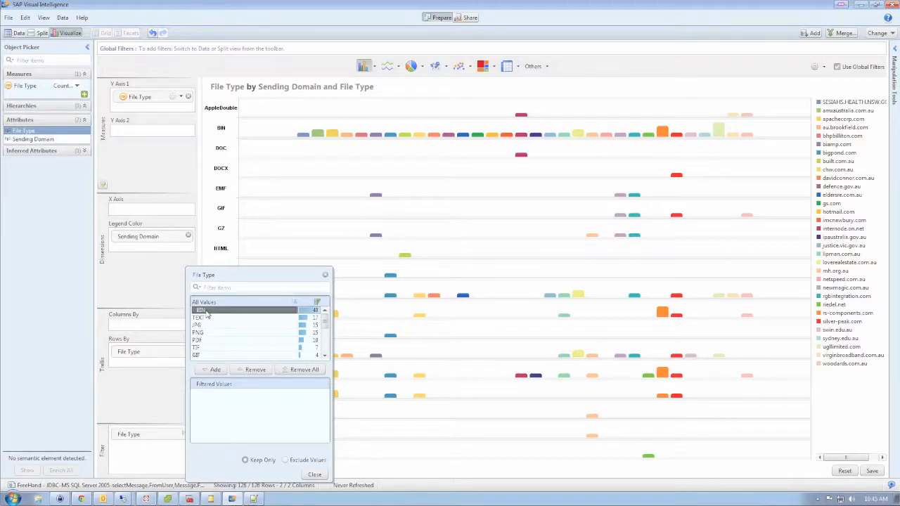
pyautogui.click(216, 369)
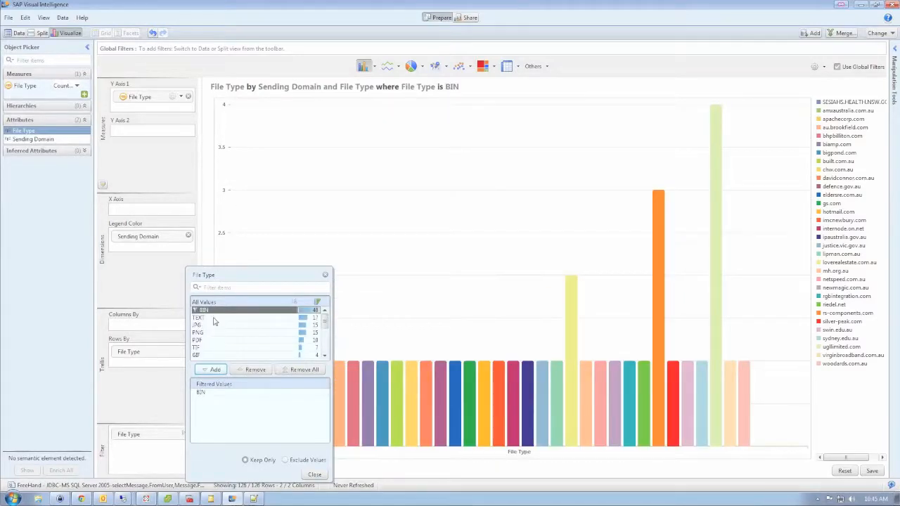
# Step: Add TEXT, JPG and PNG to the kept values of the File Type filter
pyautogui.click(215, 318)
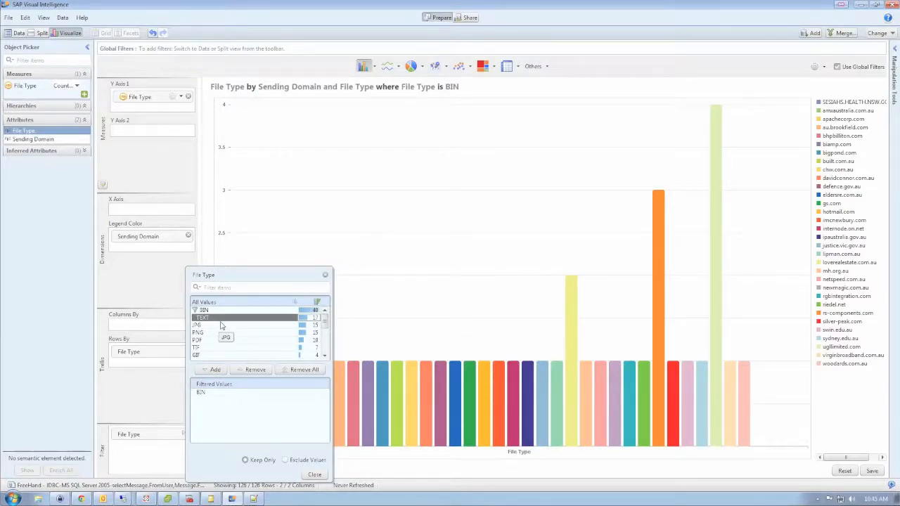
pyautogui.click(223, 371)
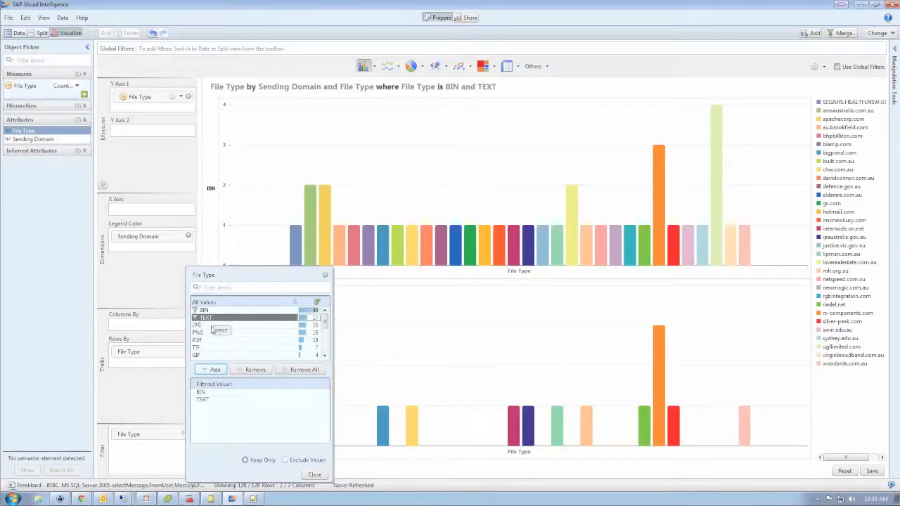
pyautogui.click(213, 325)
pyautogui.click(218, 373)
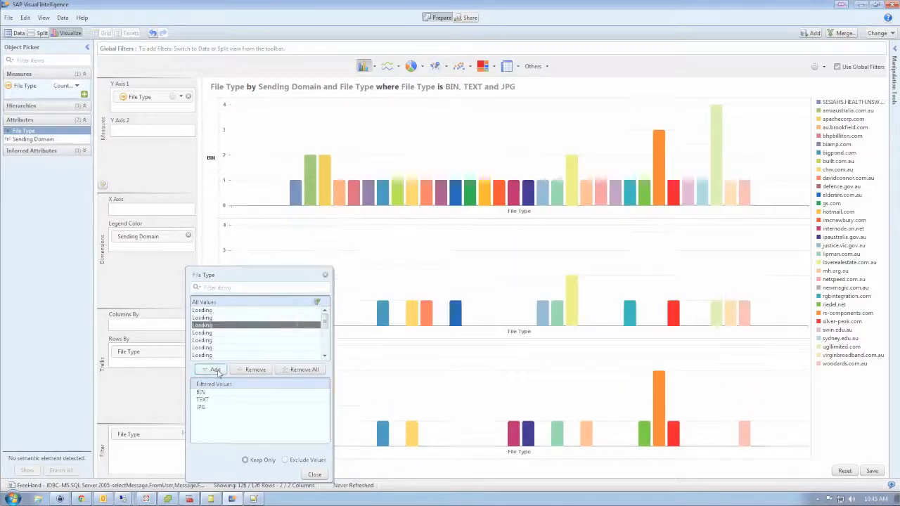
pyautogui.click(212, 331)
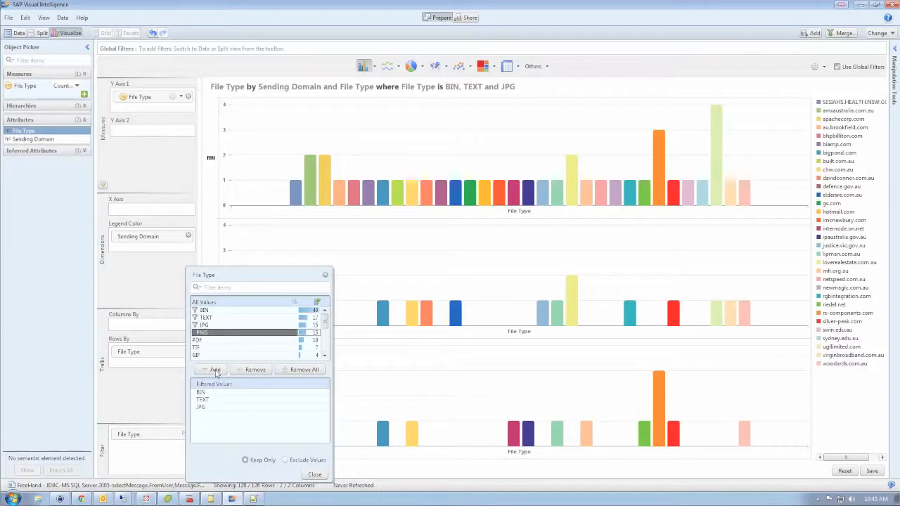
pyautogui.click(215, 370)
pyautogui.click(312, 474)
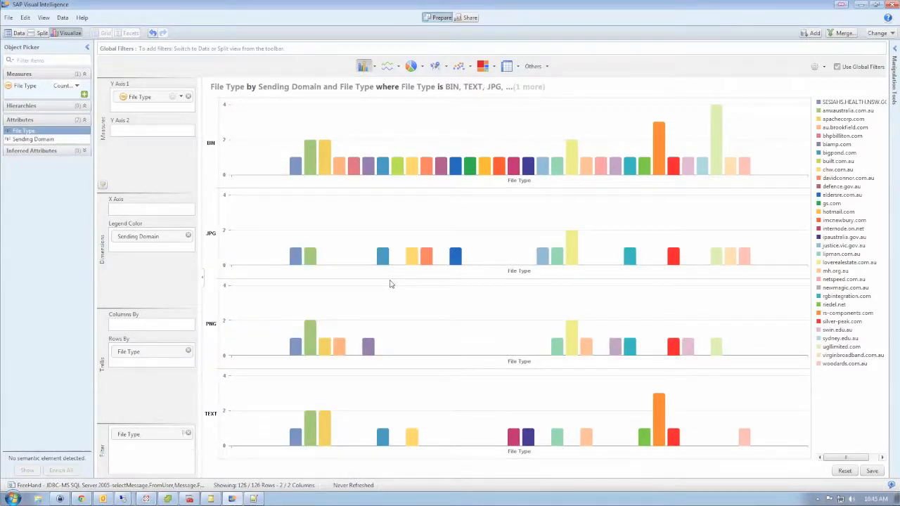
# Step: Examine the tallest columns in the BIN, JPG, PNG and TEXT rows for their sending domains and attachment counts
pyautogui.click(718, 153)
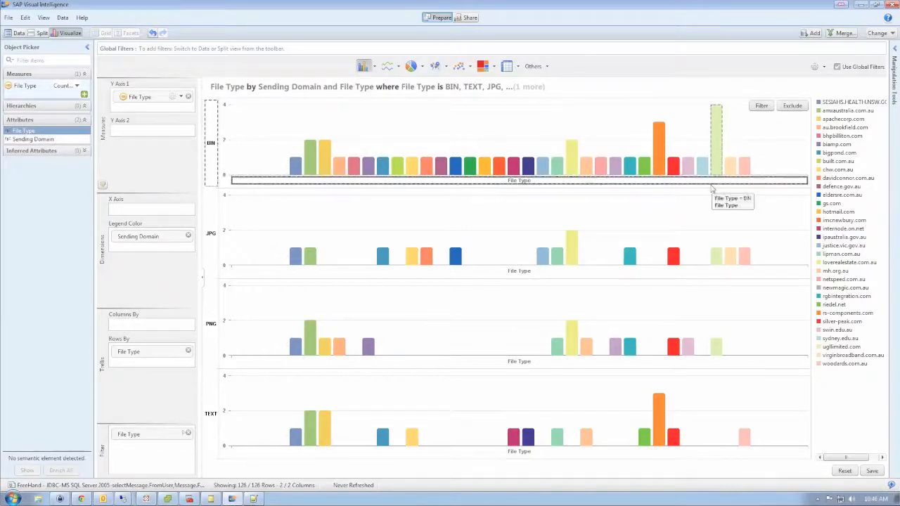
pyautogui.moveTo(574, 257)
pyautogui.click(660, 166)
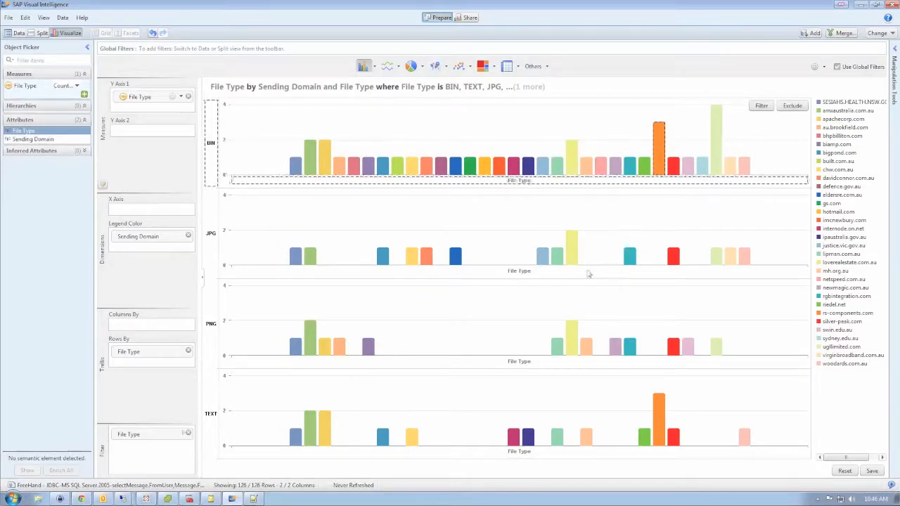
pyautogui.click(659, 420)
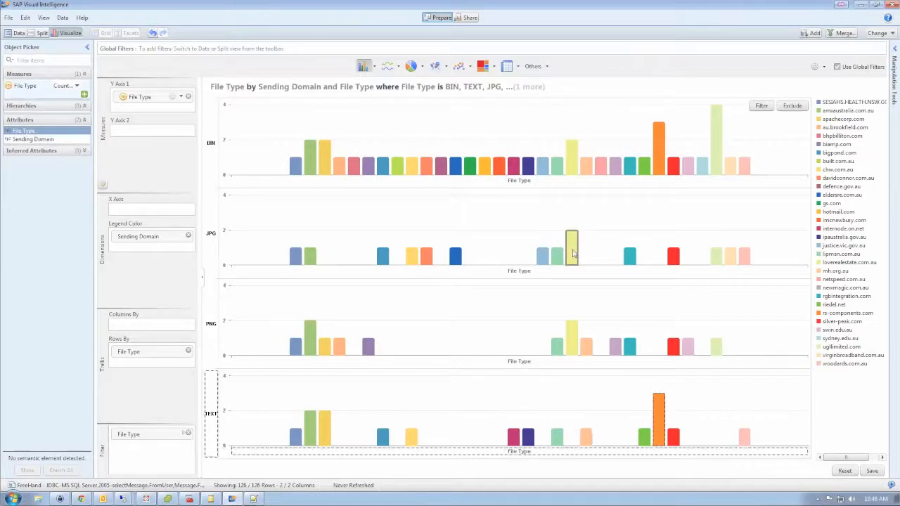
pyautogui.click(326, 169)
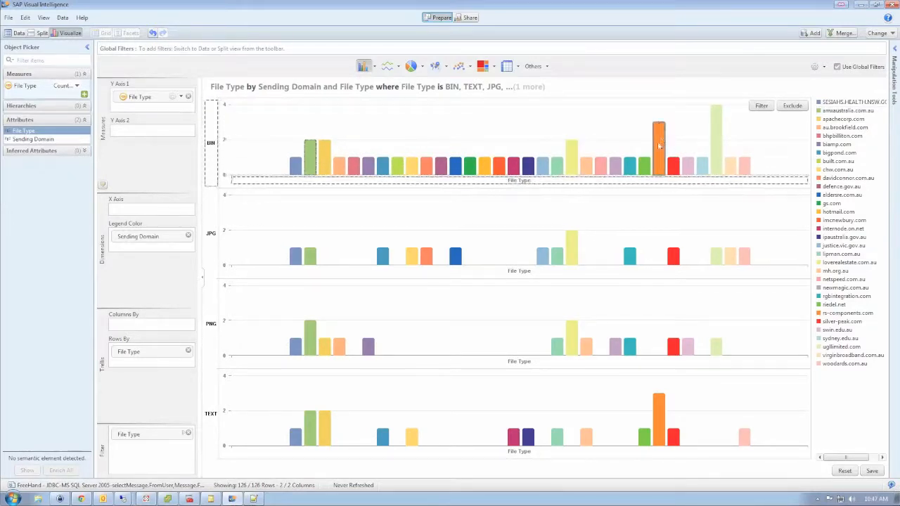
pyautogui.click(718, 124)
pyautogui.click(573, 167)
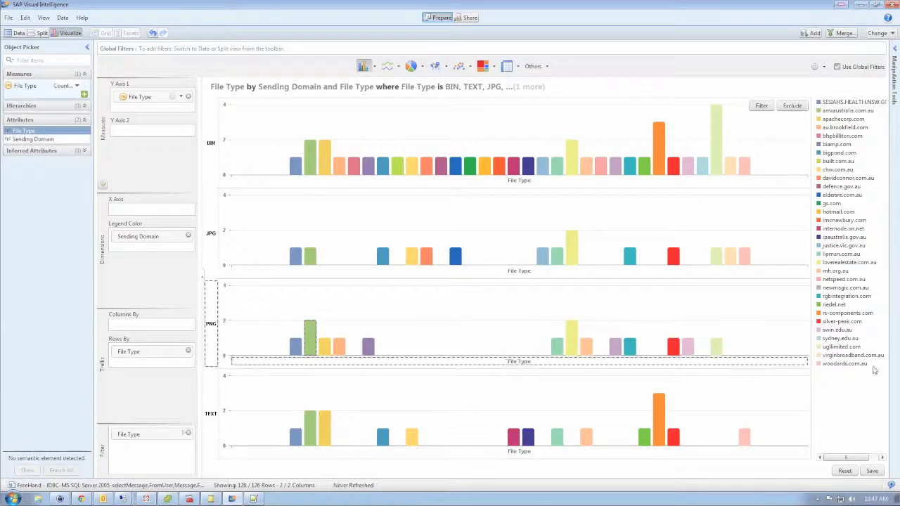
pyautogui.moveTo(712, 147)
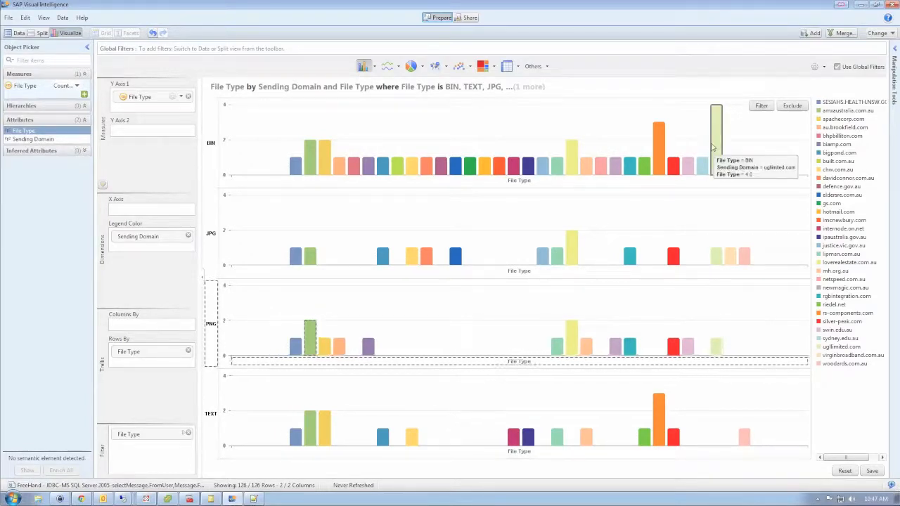